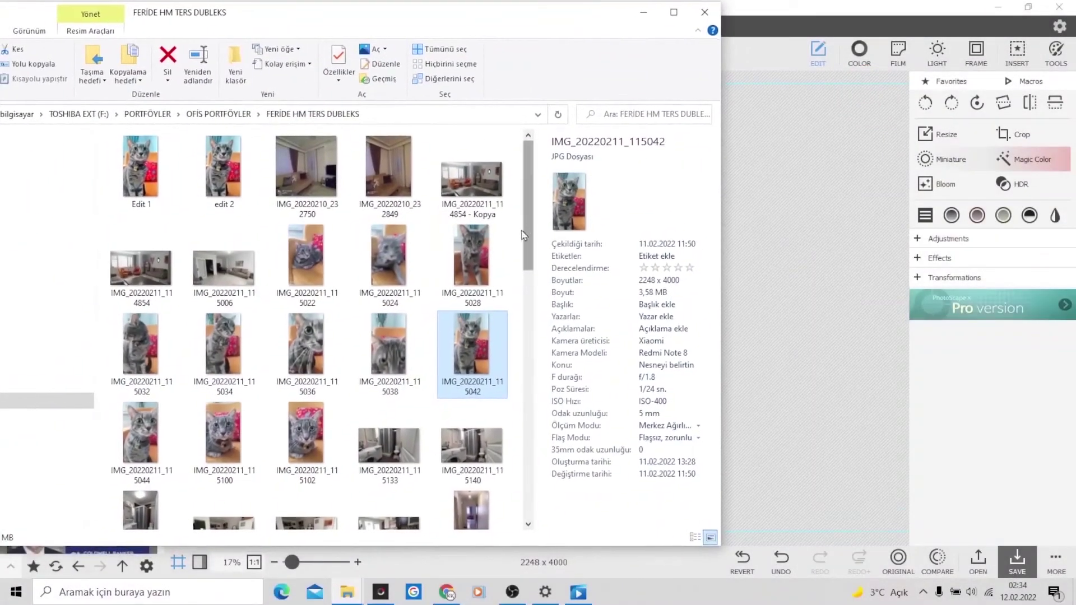
Step: Drag the living-room photo IMG_20220211_114854 from Explorer into PhotoScape X, then minimize Explorer
click(148, 304)
drag(148, 304, 796, 274)
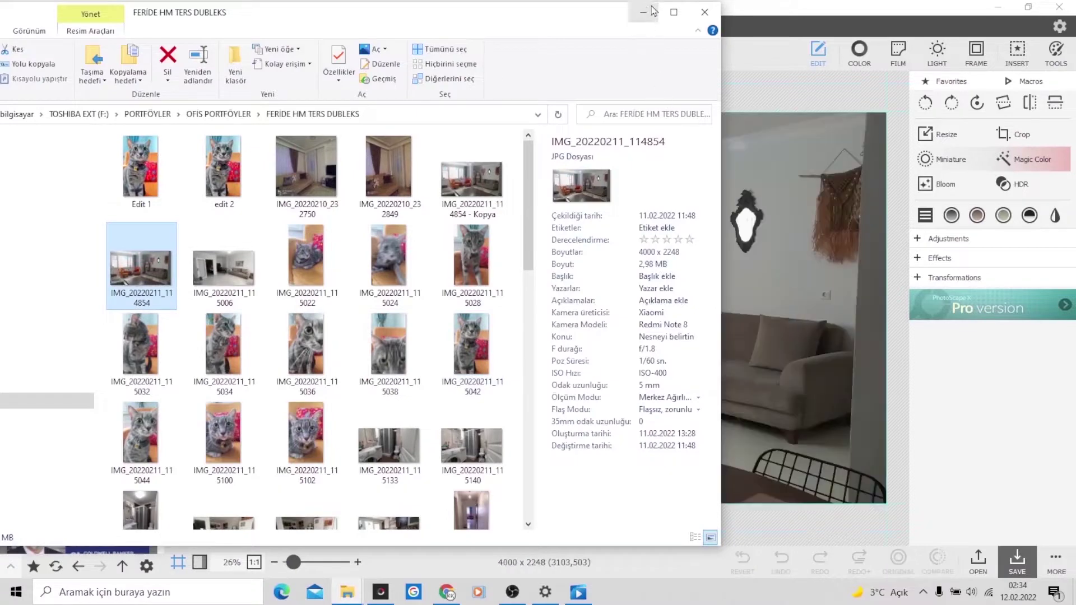
click(643, 12)
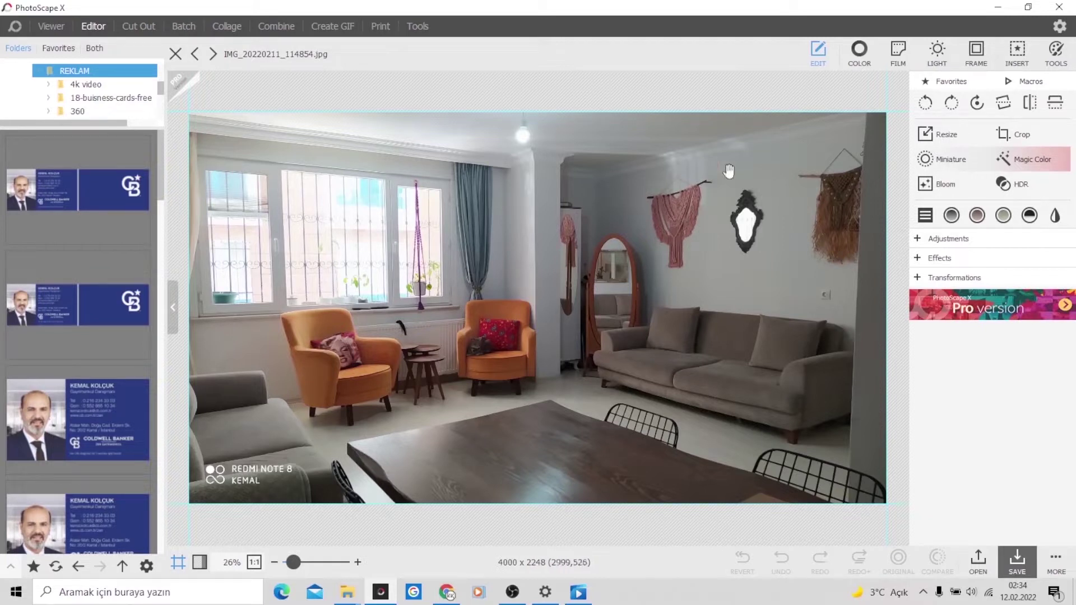
Step: Turn on HDR in the Color adjustments and set Brighten 20 and Vibrance 22
click(859, 52)
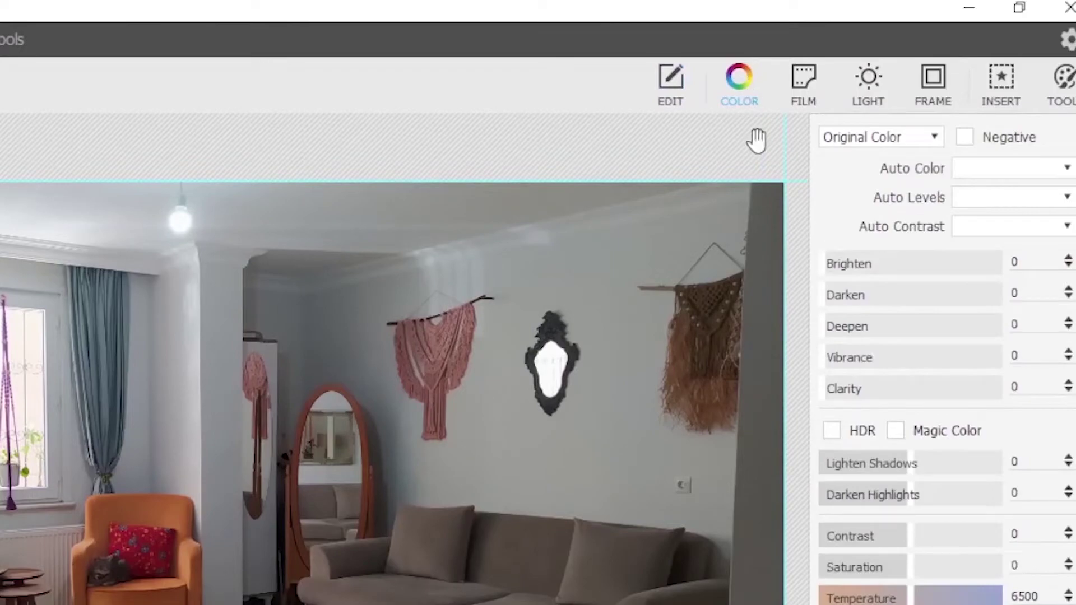
click(915, 262)
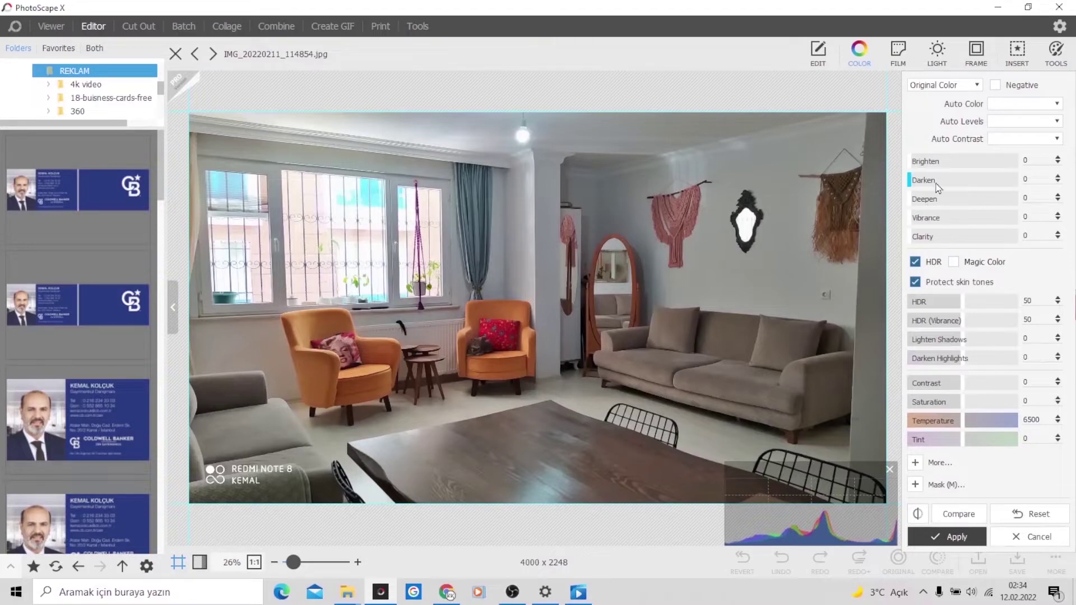
click(936, 161)
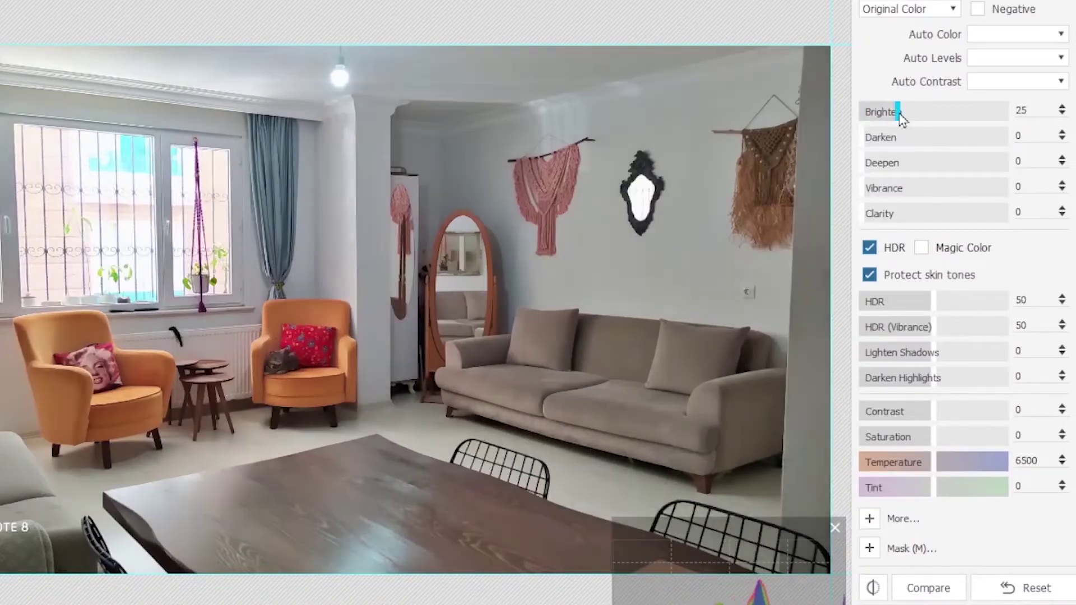
drag(896, 110, 889, 110)
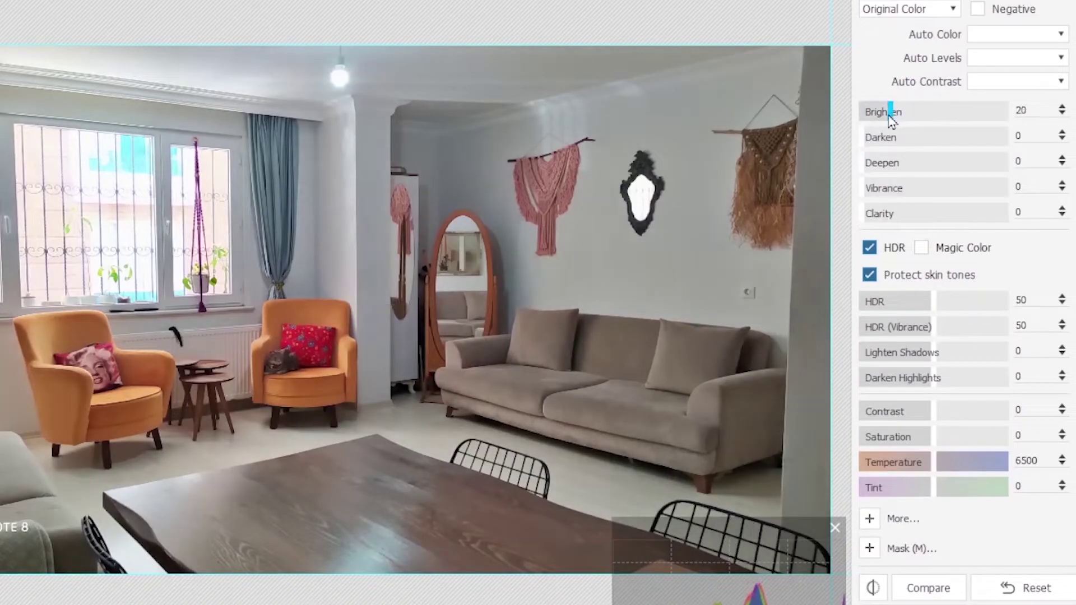
click(896, 188)
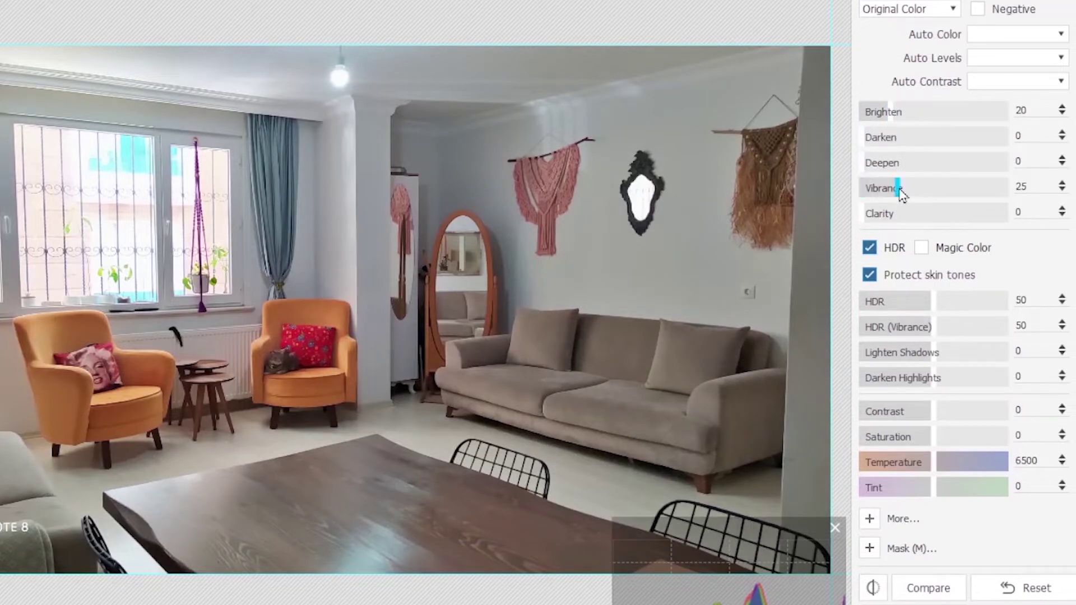
drag(906, 196, 898, 196)
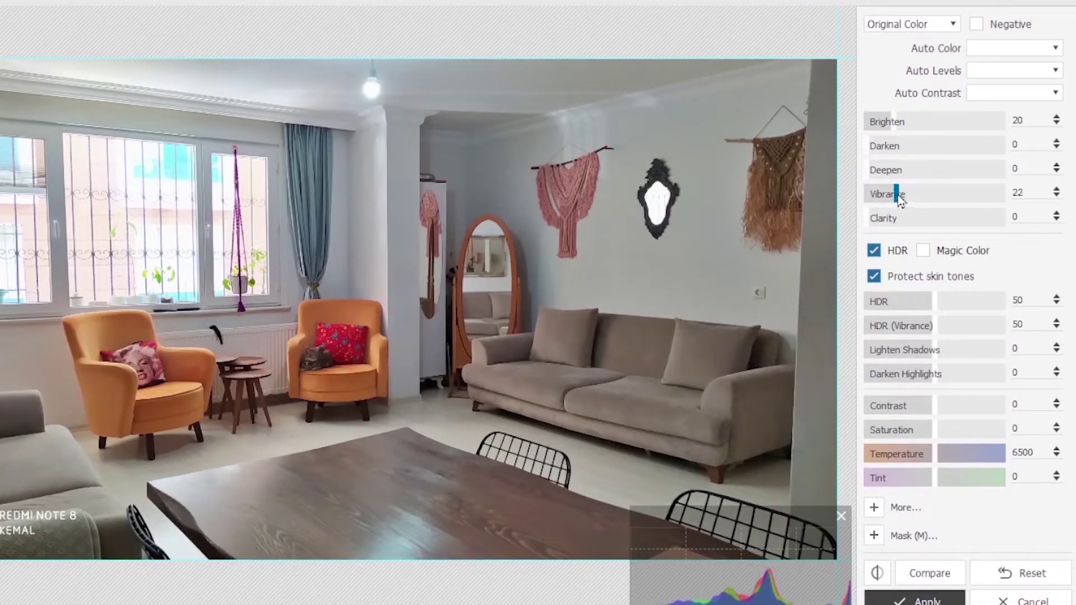
Step: Set Clarity to 61 and raise Saturation to about 25
click(904, 220)
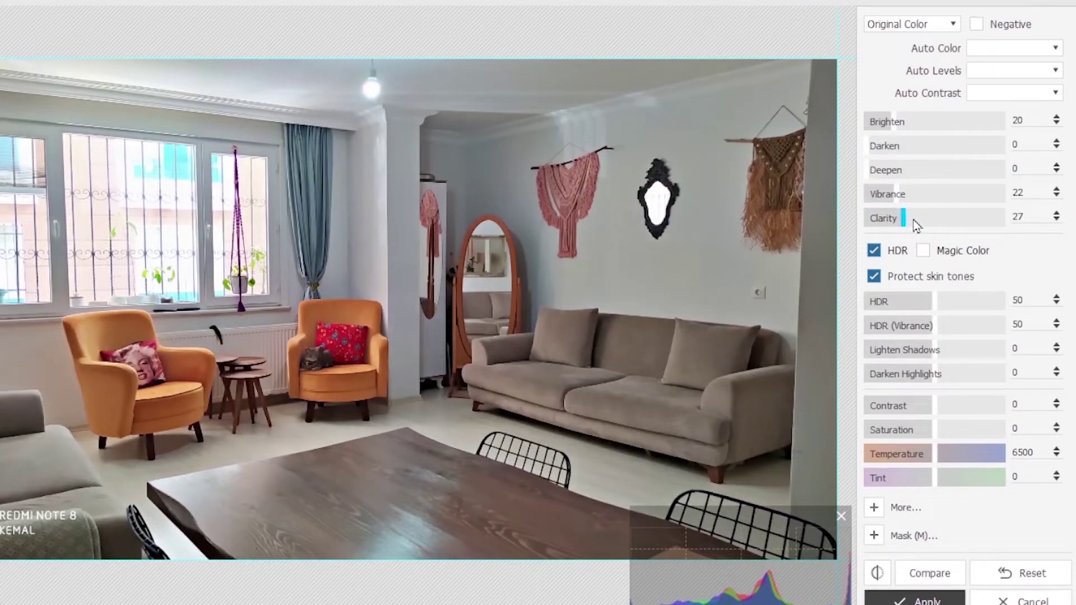
drag(915, 224, 1007, 227)
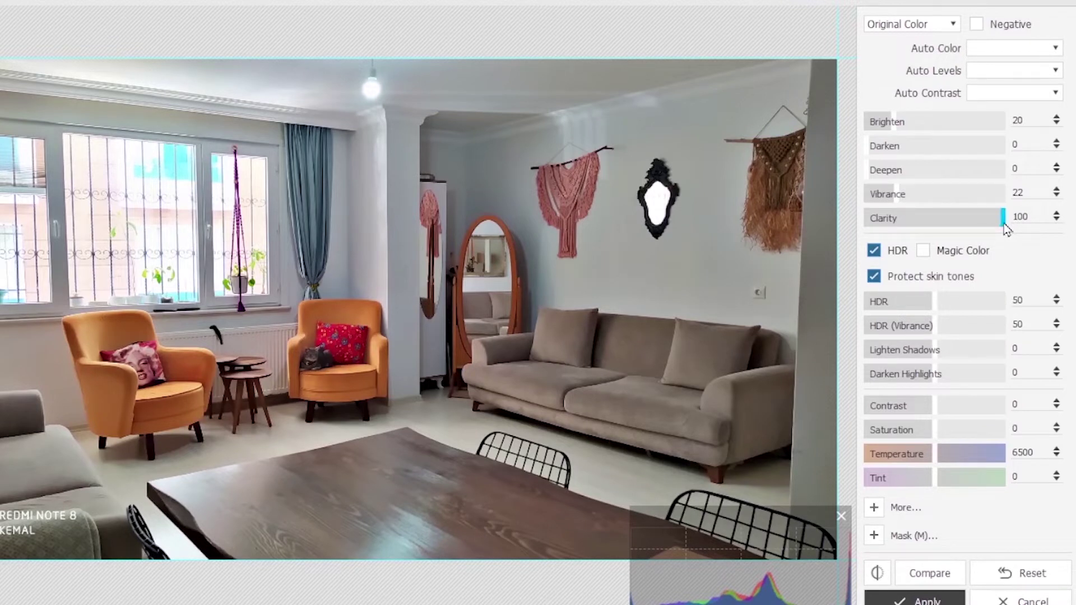
drag(1005, 229, 866, 225)
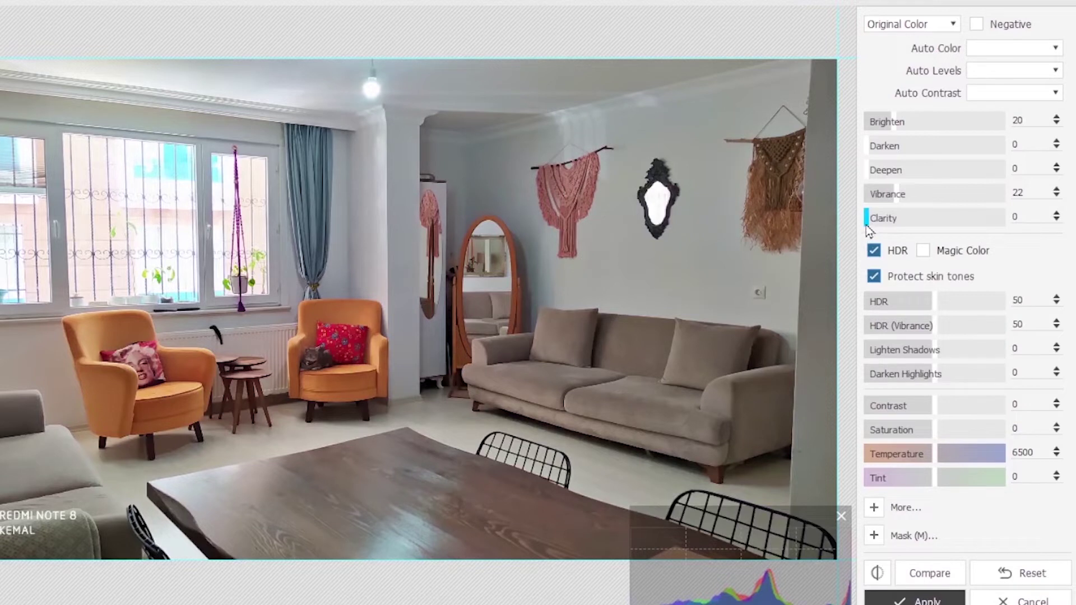
drag(862, 233, 951, 230)
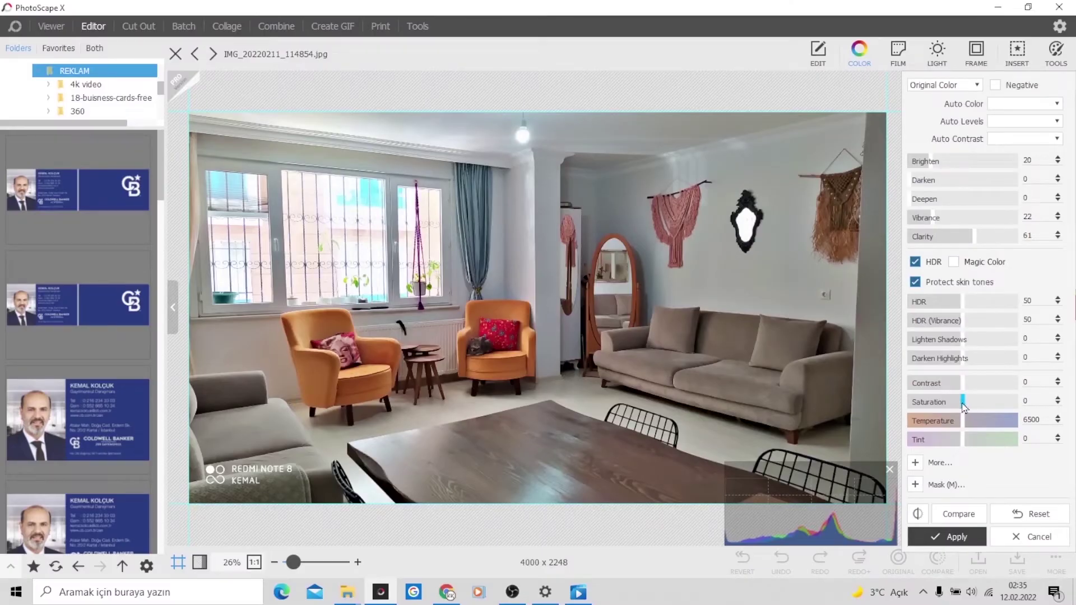
drag(963, 406, 980, 407)
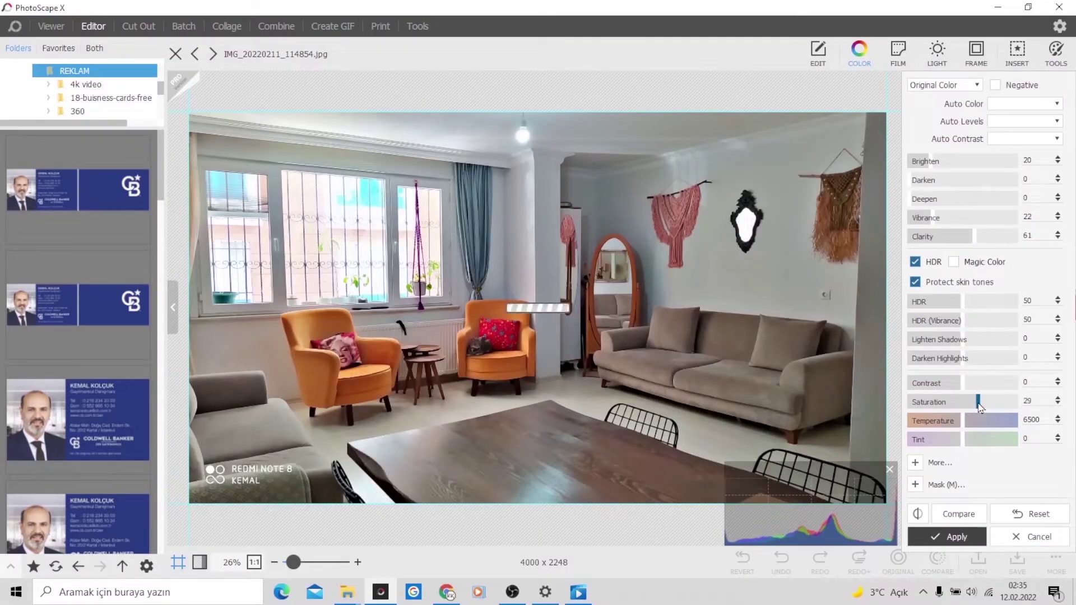
drag(979, 407, 977, 408)
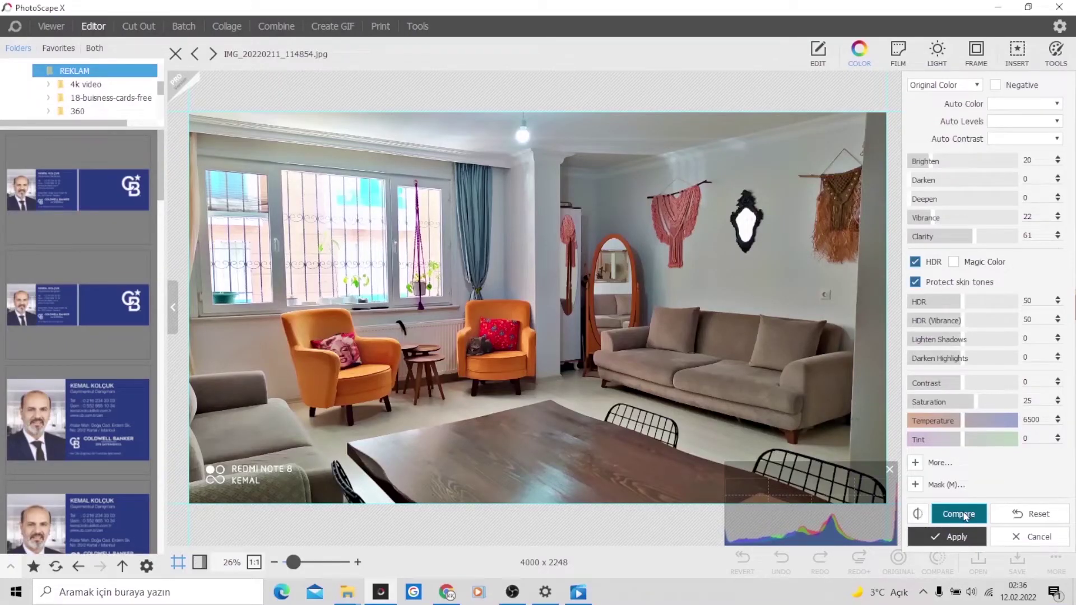
Step: Compare the original and edited photo in split view, then apply the colour adjustments
click(920, 515)
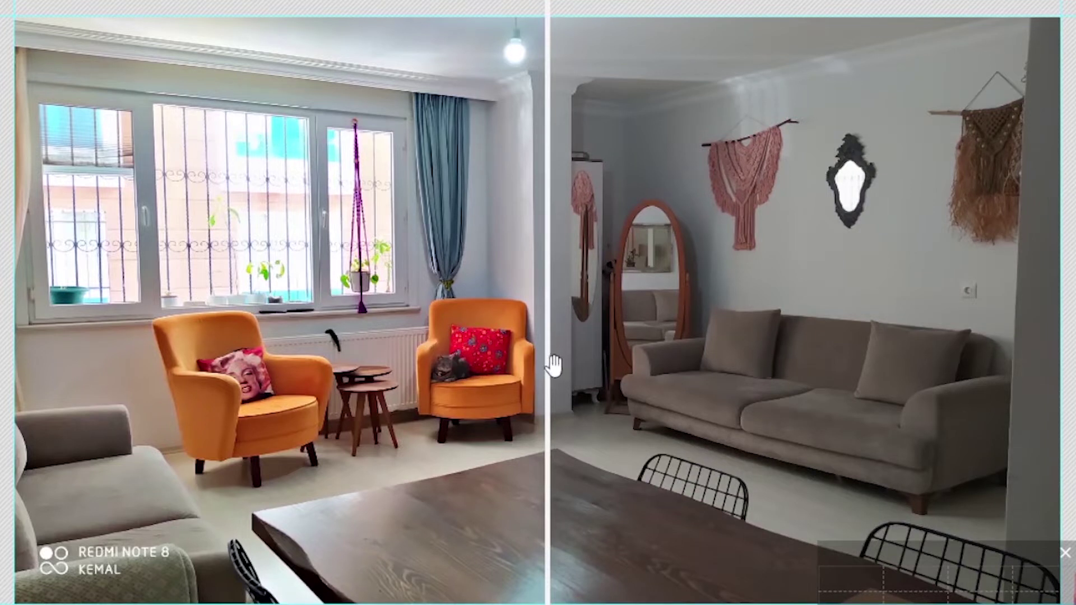
drag(548, 370, 35, 370)
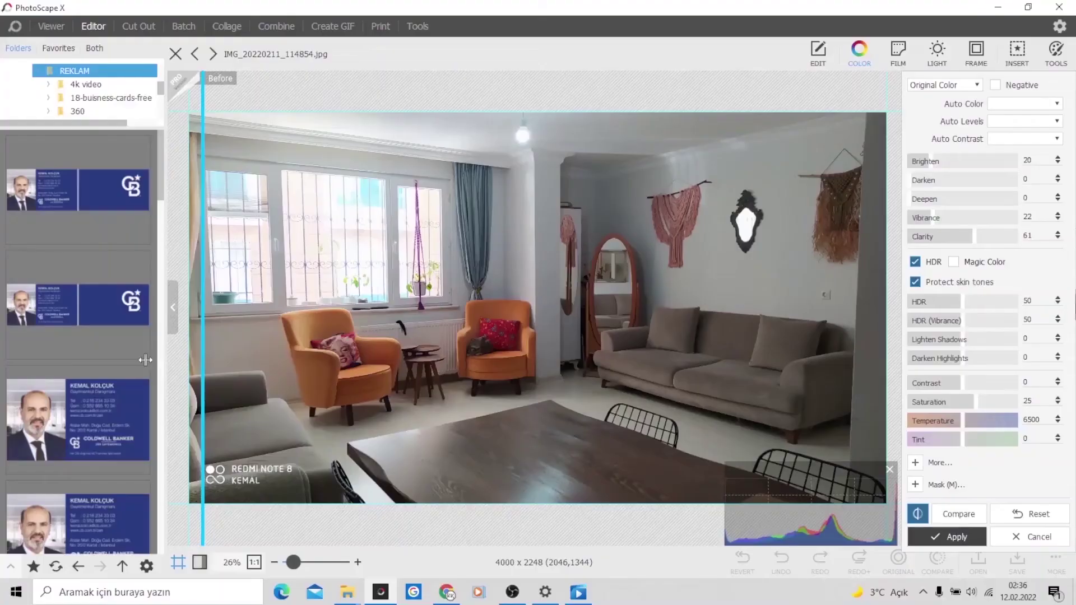
drag(203, 360, 967, 361)
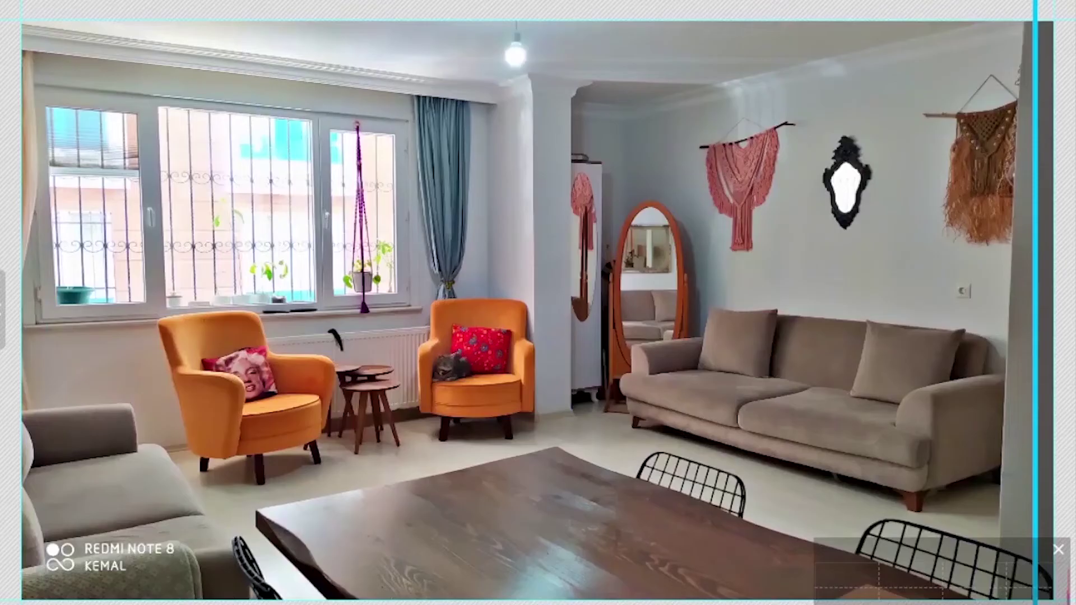
mouse_move(1036, 400)
mouse_down()
mouse_move(28, 400)
mouse_move(1035, 400)
mouse_move(28, 415)
mouse_move(770, 425)
mouse_move(1036, 400)
mouse_move(548, 404)
mouse_move(1034, 400)
mouse_up()
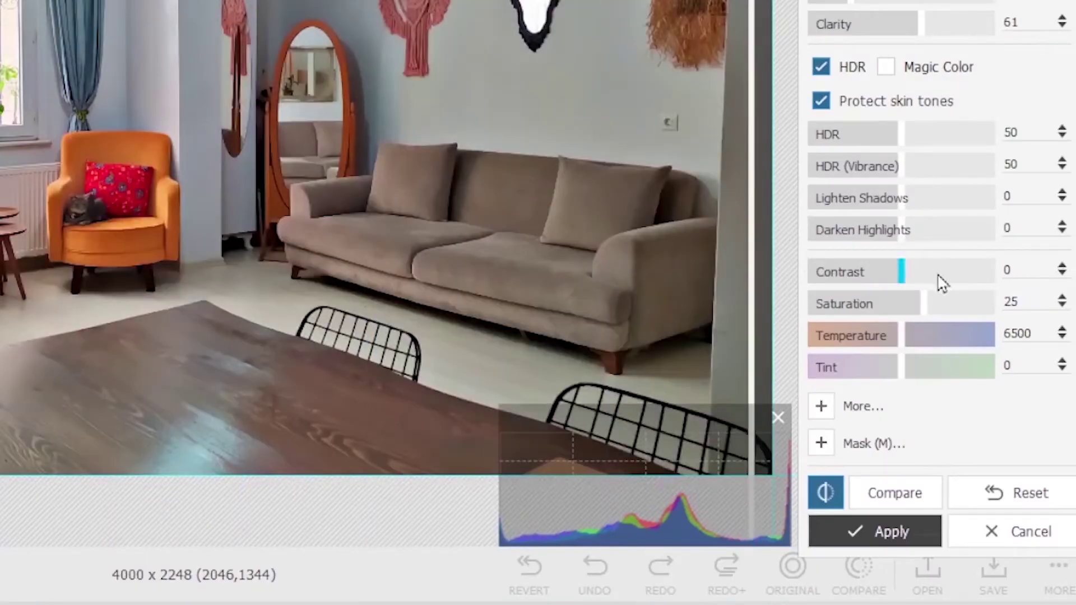
click(885, 534)
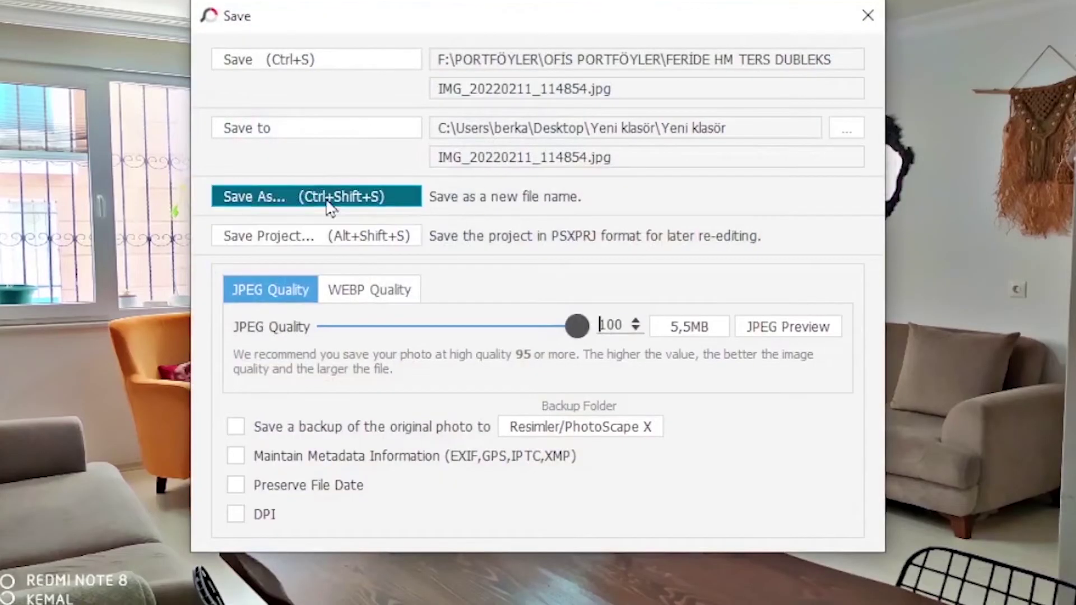
Step: Save the adjusted living-room photo as a new JPG named 'salon 1'
click(329, 206)
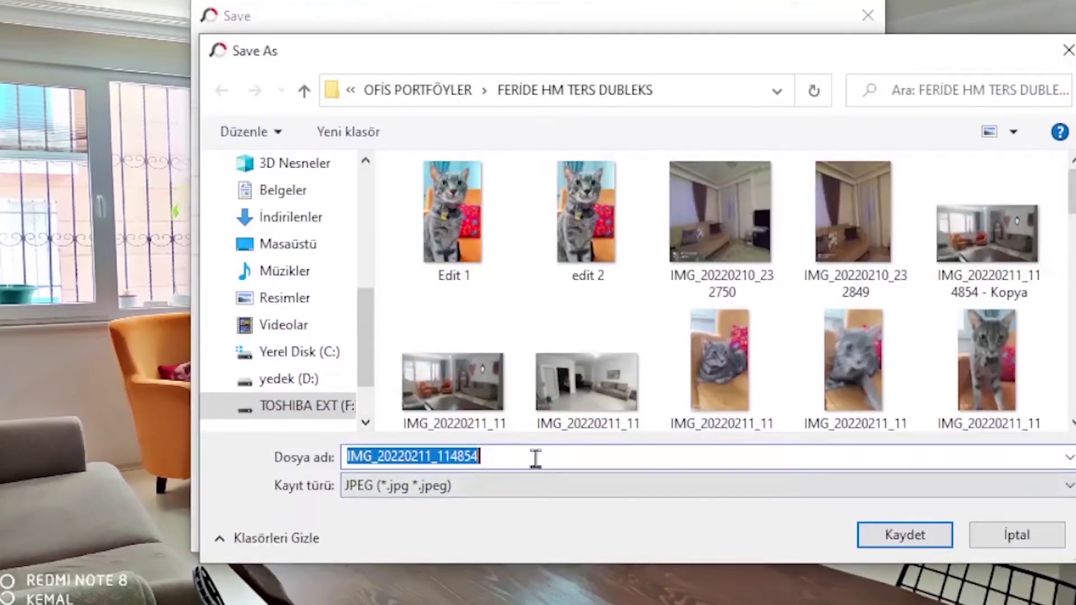
text(edit1)
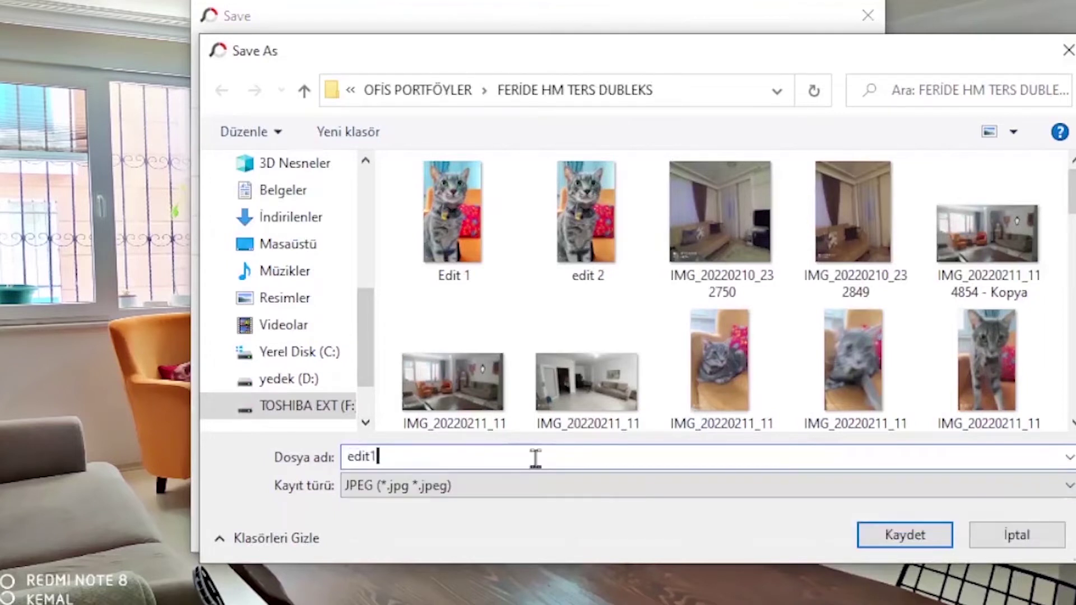
key(BackSpace)
key(BackSpace)
key(BackSpace)
key(BackSpace)
text(salon 1)
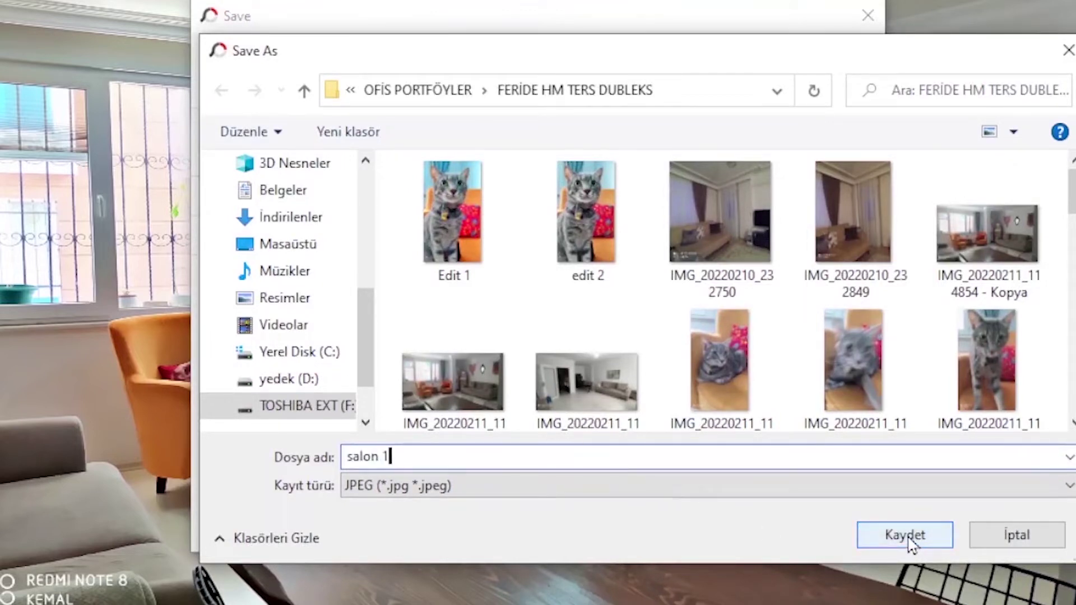
click(908, 539)
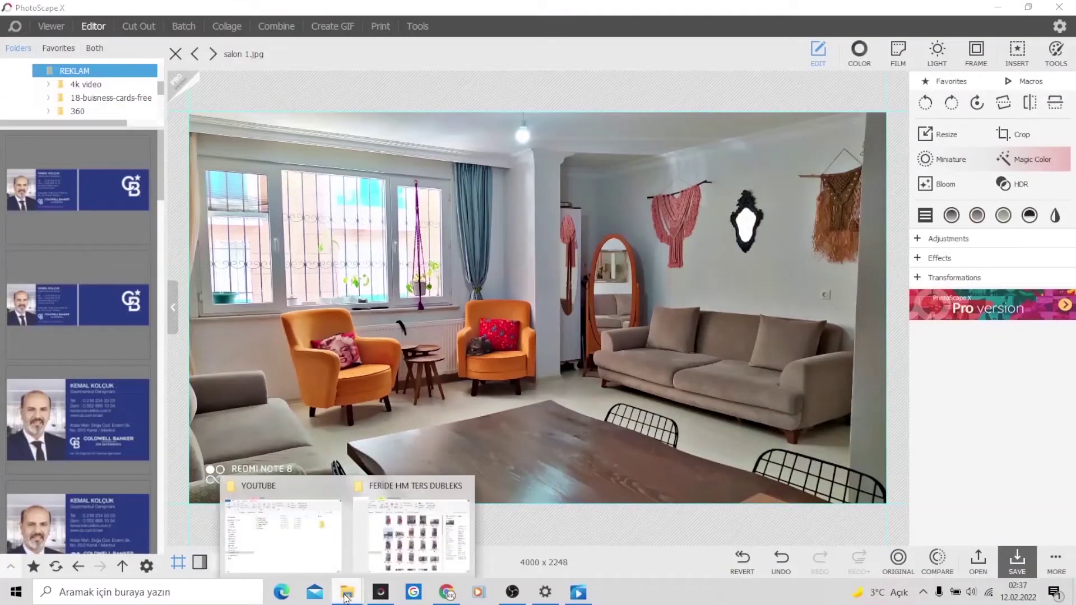
mouse_move(346, 592)
click(442, 527)
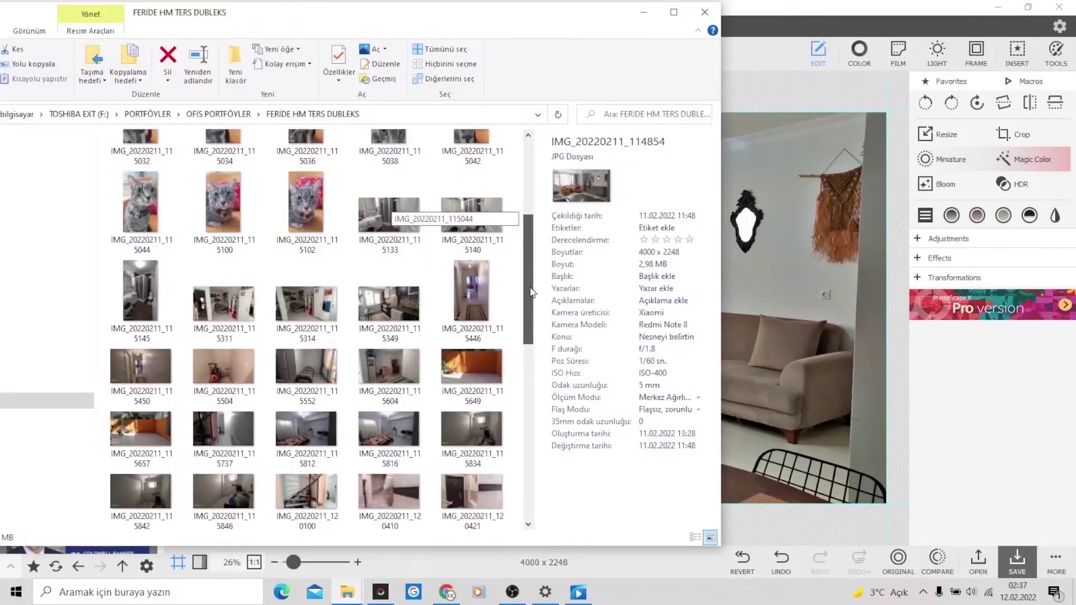
Step: Drag the bedroom photo IMG_20220211_115816 into PhotoScape X and minimize Explorer
drag(531, 292, 530, 307)
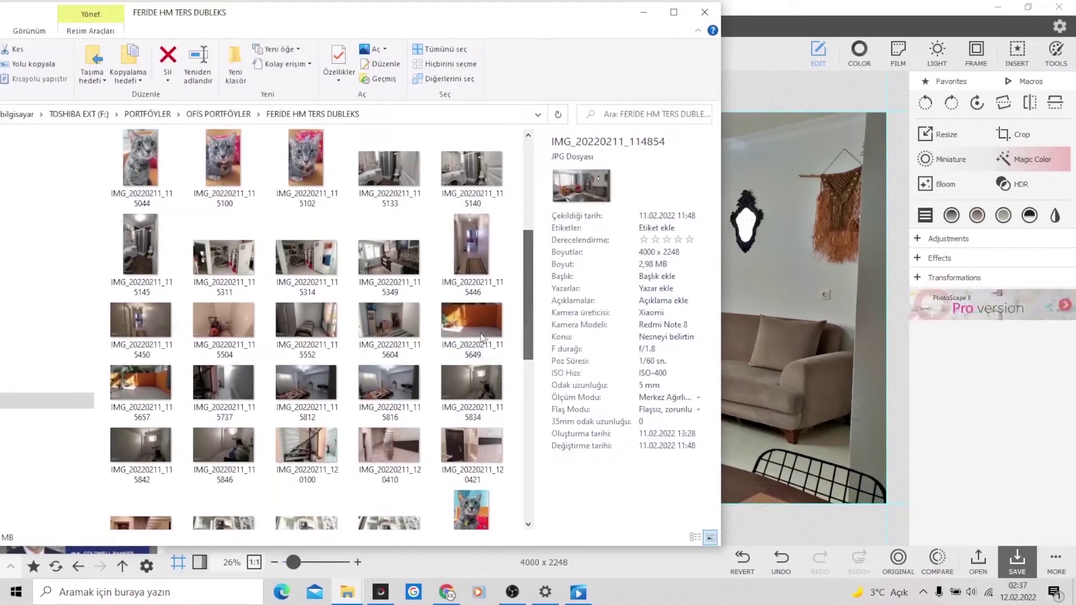
drag(388, 387, 852, 334)
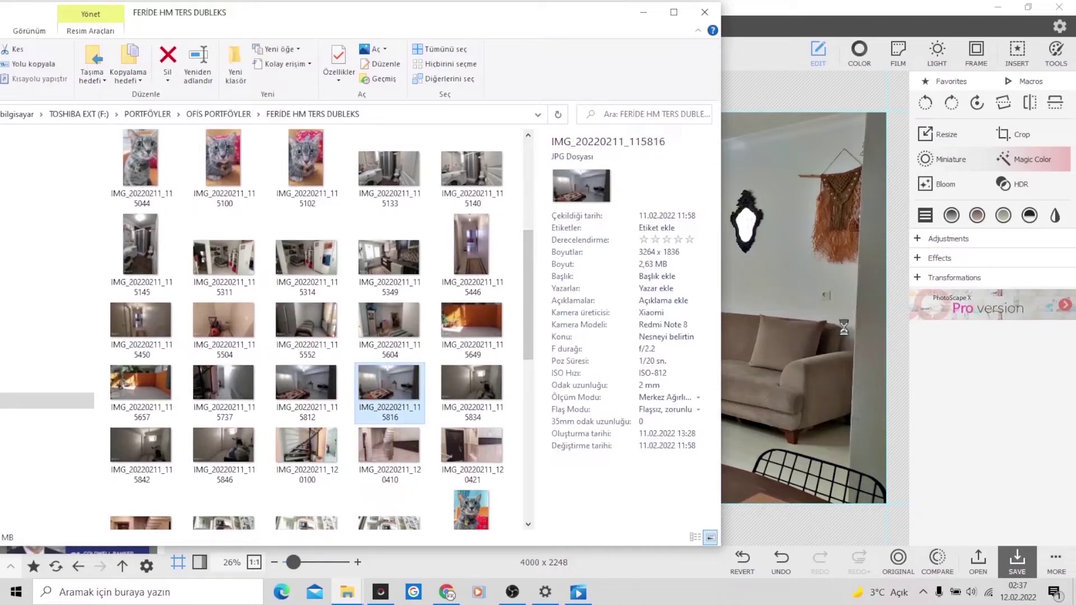
click(644, 12)
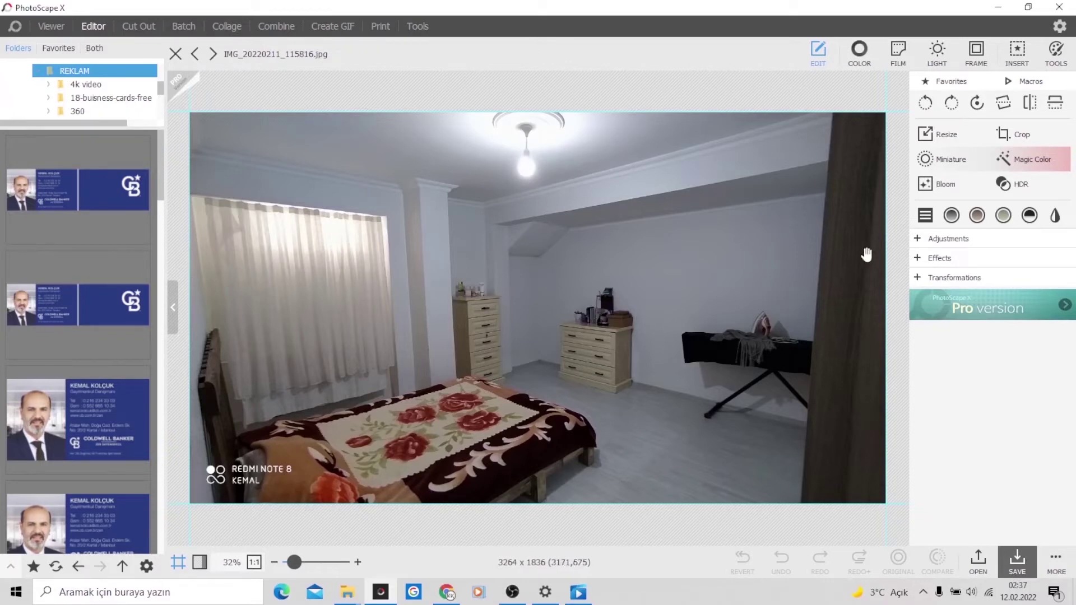
Step: Turn on HDR for the bedroom photo, with Brighten 24 and Lighten Shadows 50
click(860, 59)
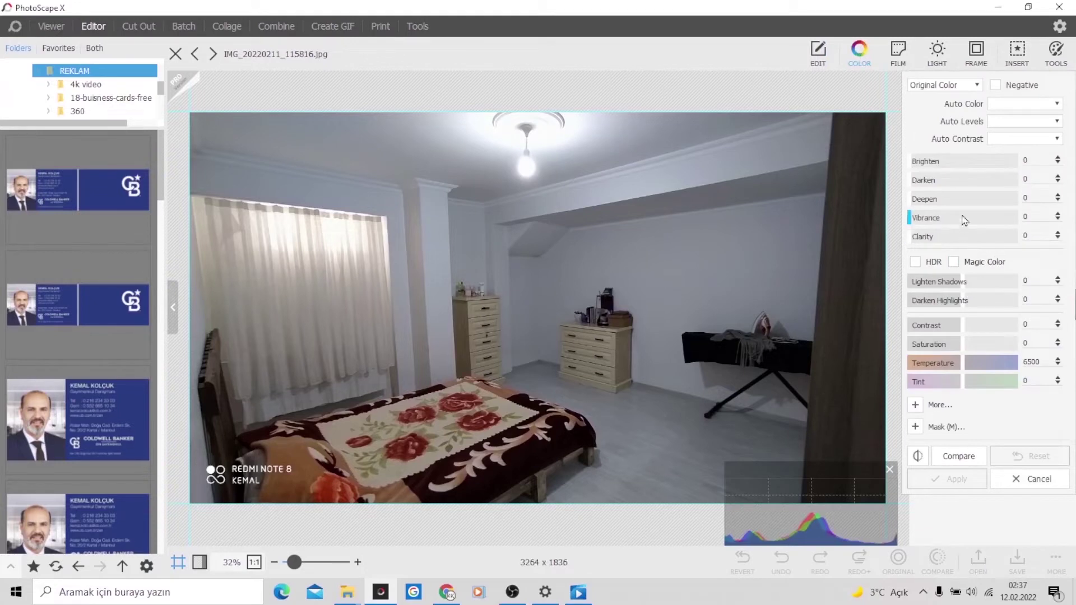
click(915, 262)
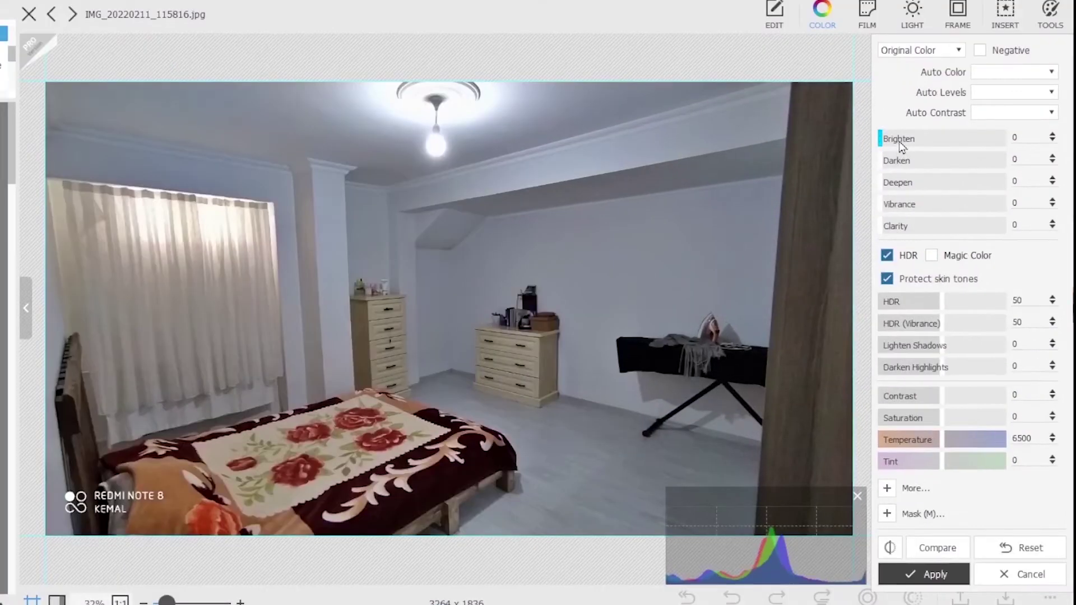
drag(925, 163, 942, 166)
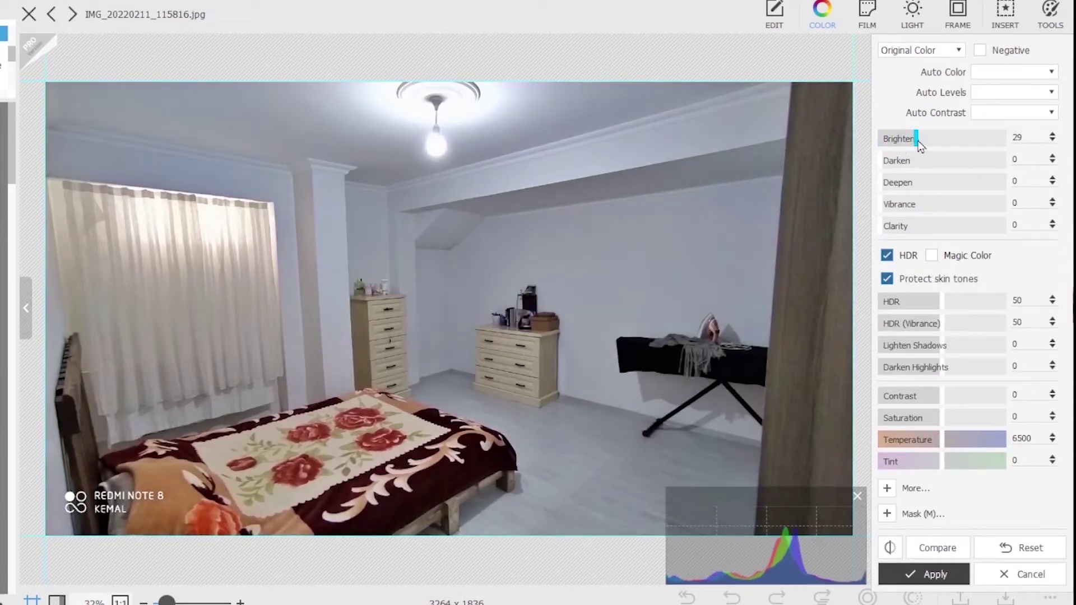
drag(920, 144, 910, 143)
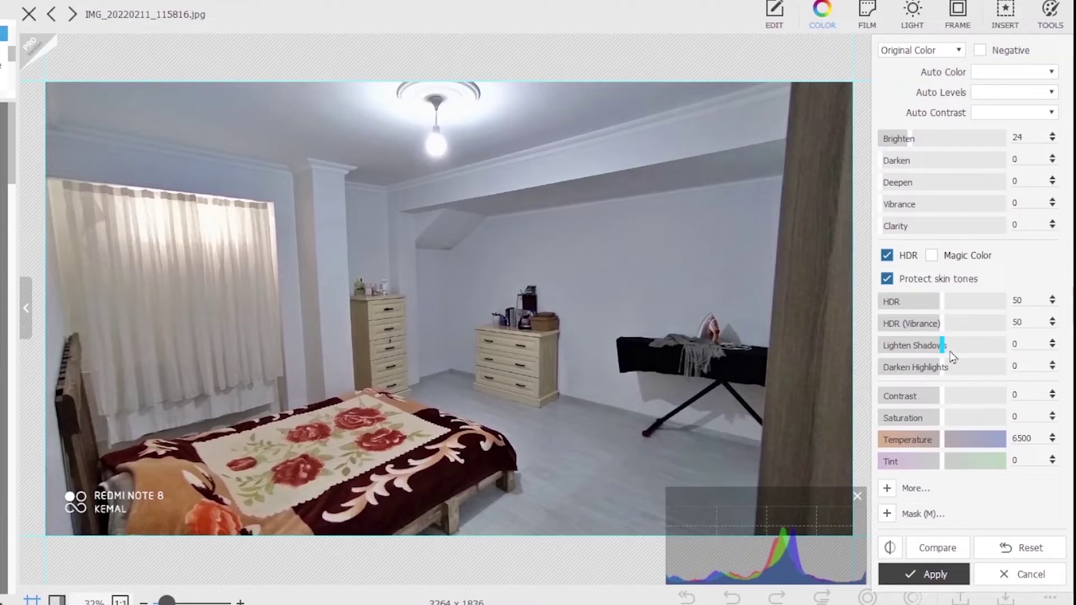
drag(941, 353, 974, 352)
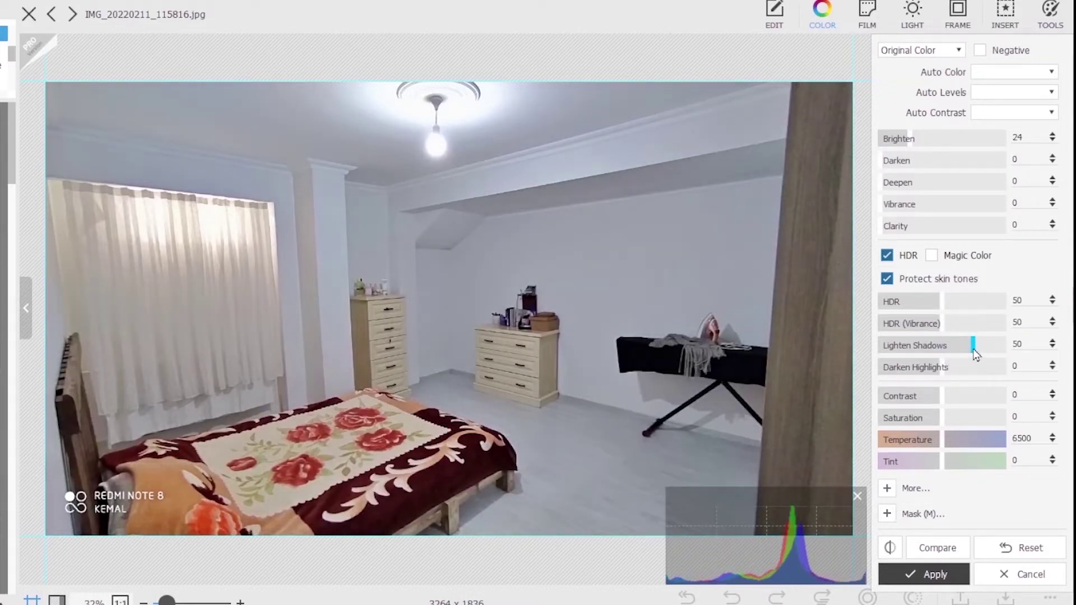
Step: Set Darken Highlights to -28 and Saturation to 28, then view a before/after split
drag(951, 373, 985, 373)
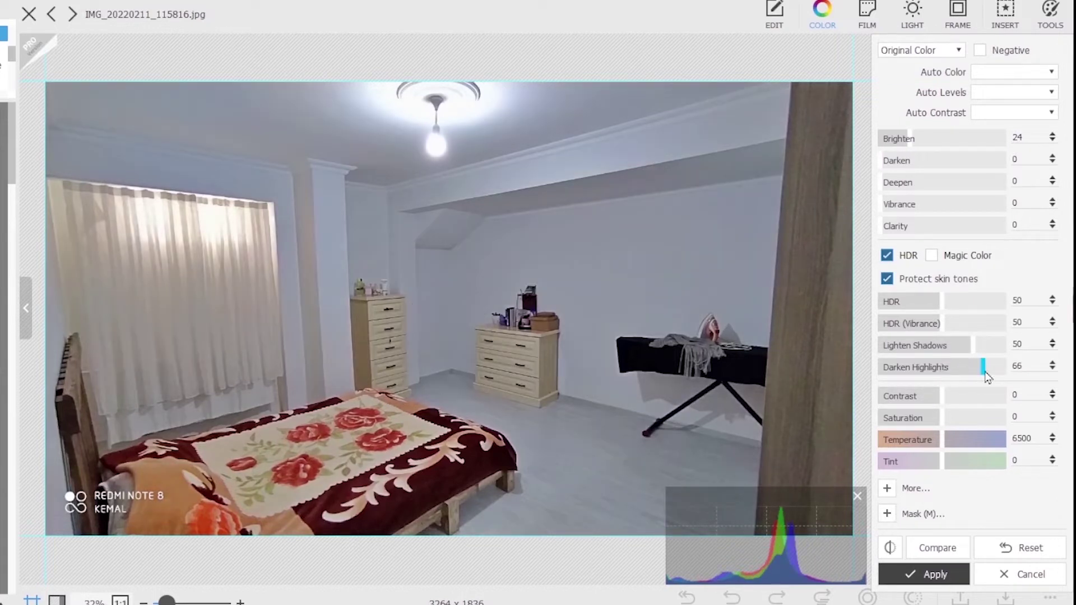
drag(985, 375, 941, 374)
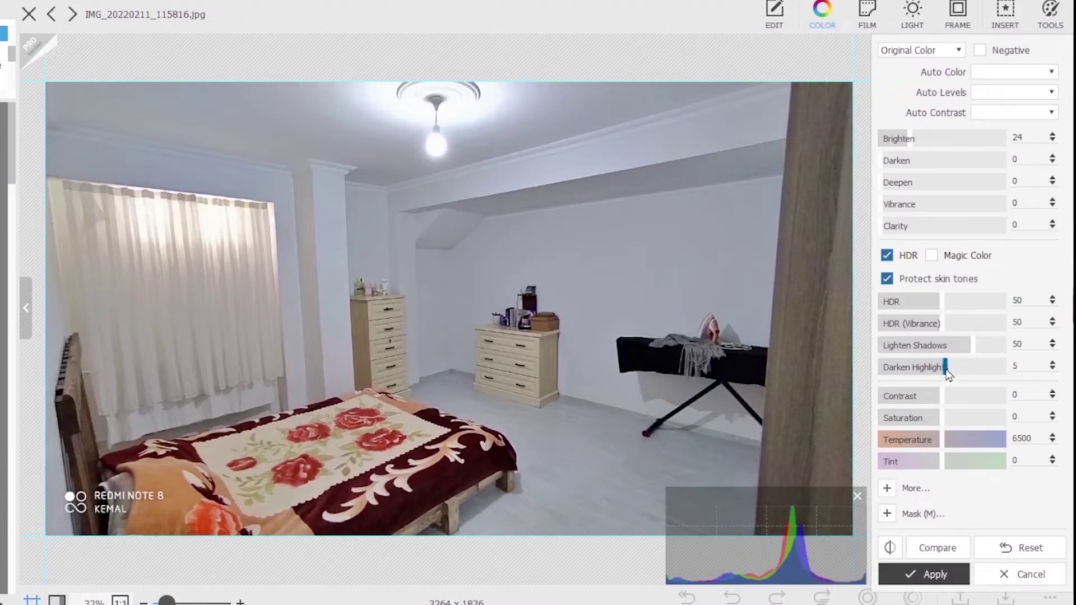
mouse_move(942, 374)
mouse_down()
mouse_move(971, 374)
mouse_move(926, 379)
mouse_up()
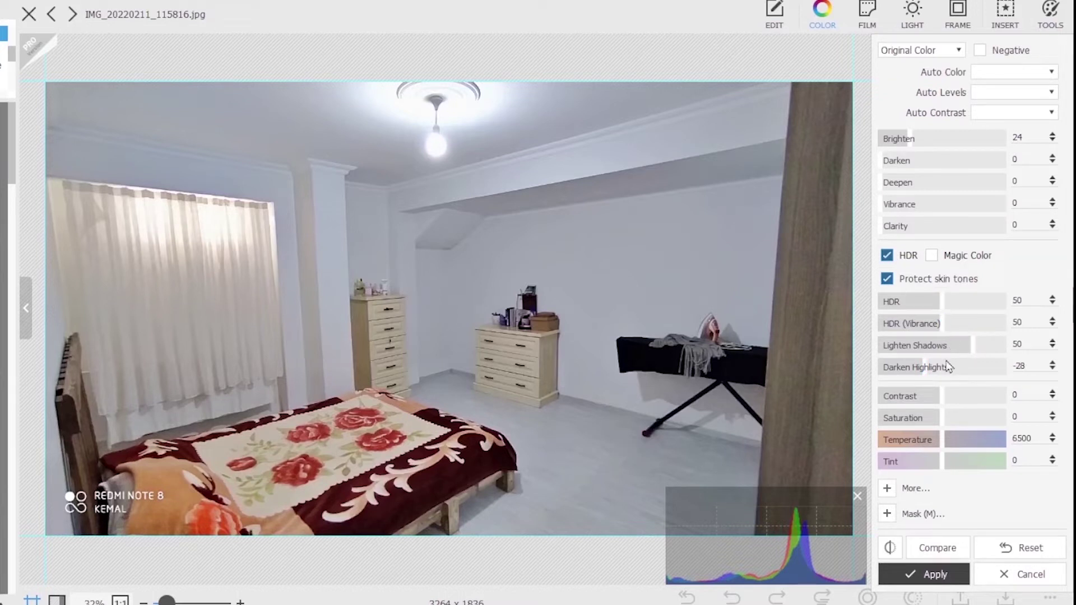
drag(948, 419, 959, 421)
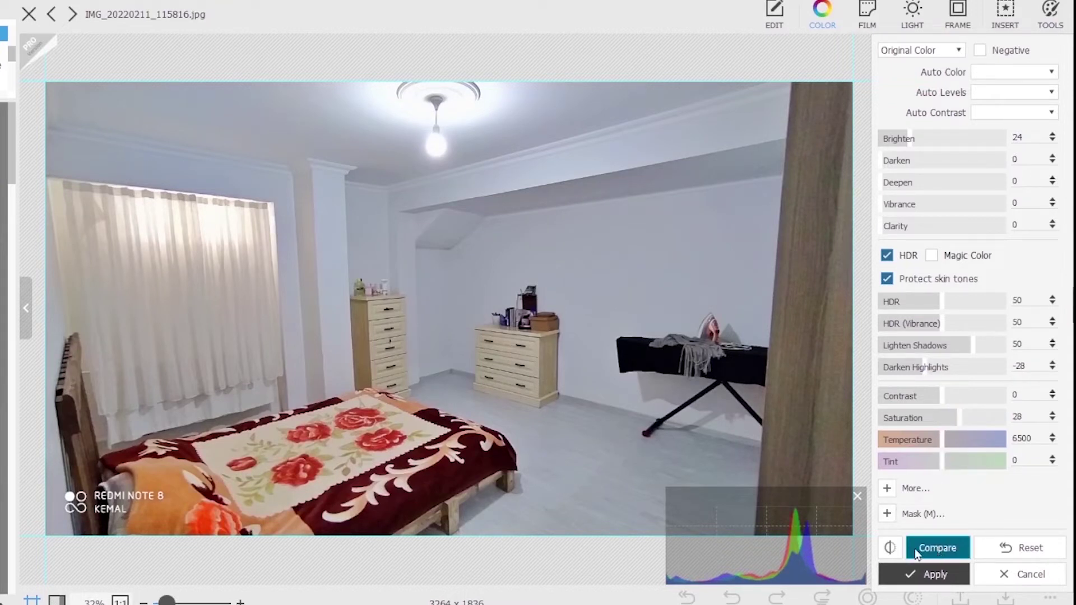
click(931, 550)
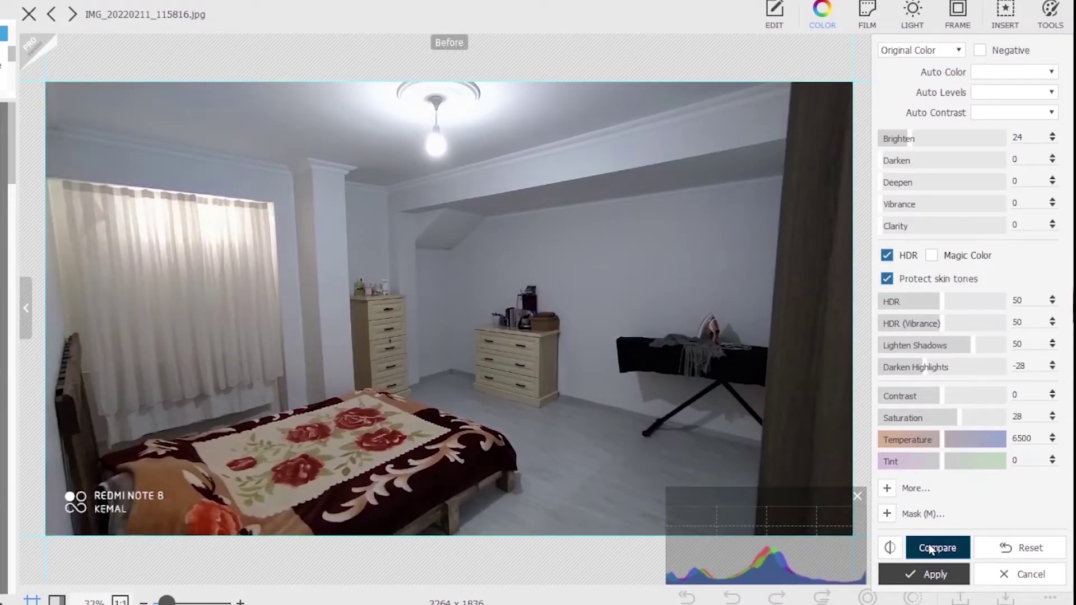
click(930, 549)
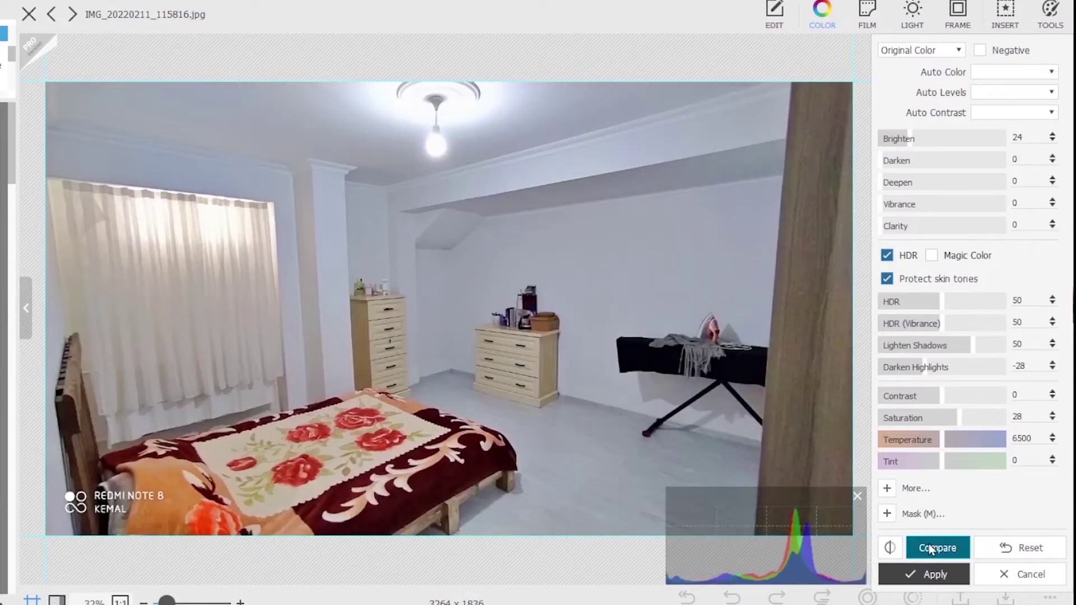
click(890, 547)
mouse_move(1032, 395)
mouse_down()
mouse_move(480, 396)
mouse_move(516, 390)
mouse_up()
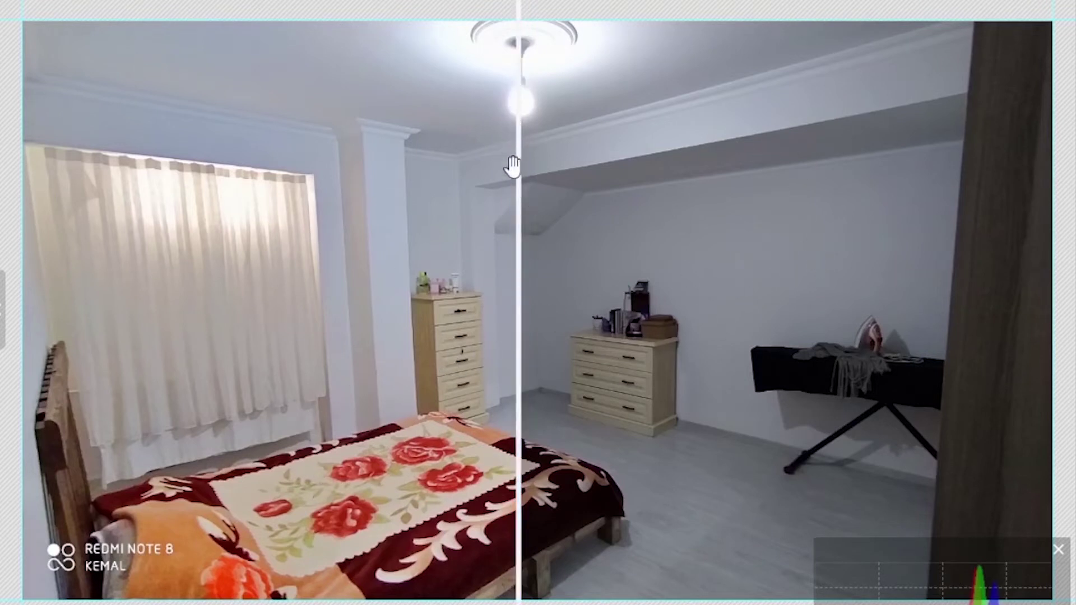
mouse_move(519, 224)
mouse_down()
mouse_move(42, 236)
mouse_move(272, 271)
mouse_move(1038, 271)
mouse_move(42, 271)
mouse_up()
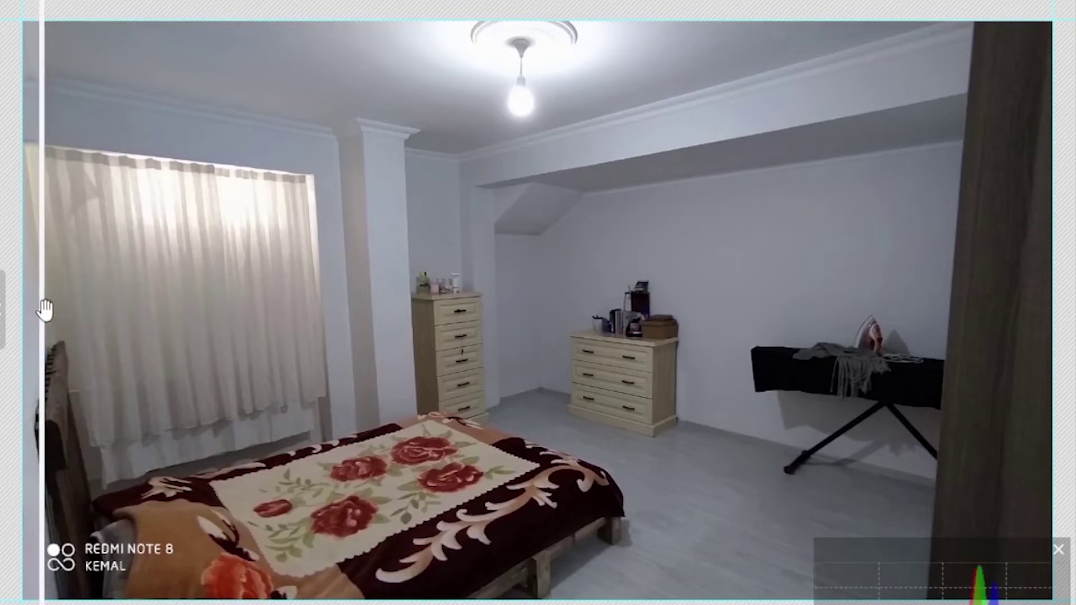
drag(41, 312, 993, 313)
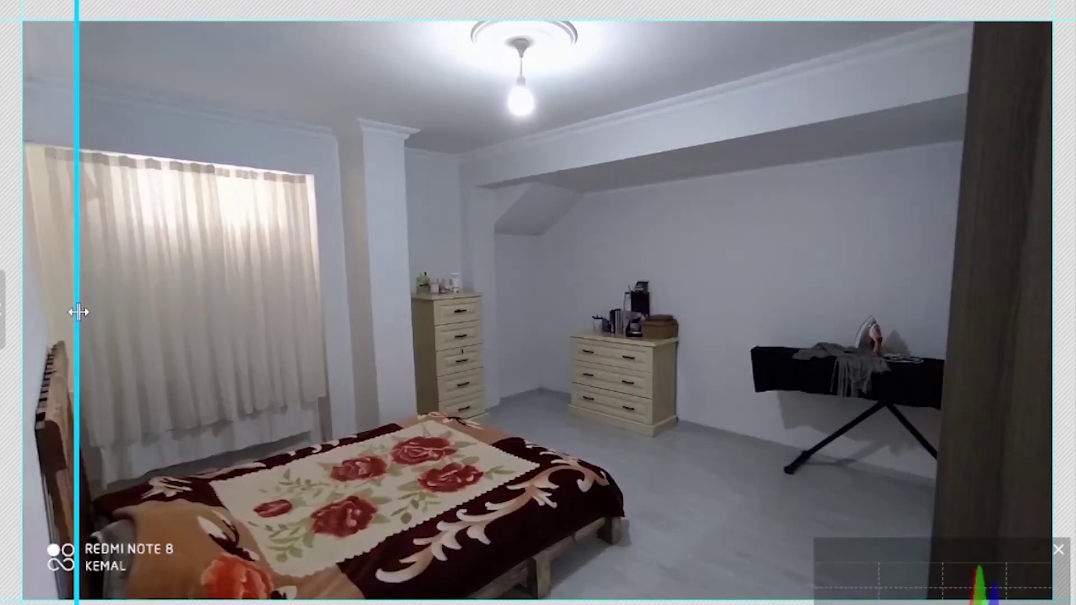
mouse_move(993, 313)
mouse_down()
mouse_move(116, 317)
mouse_move(1054, 317)
mouse_up()
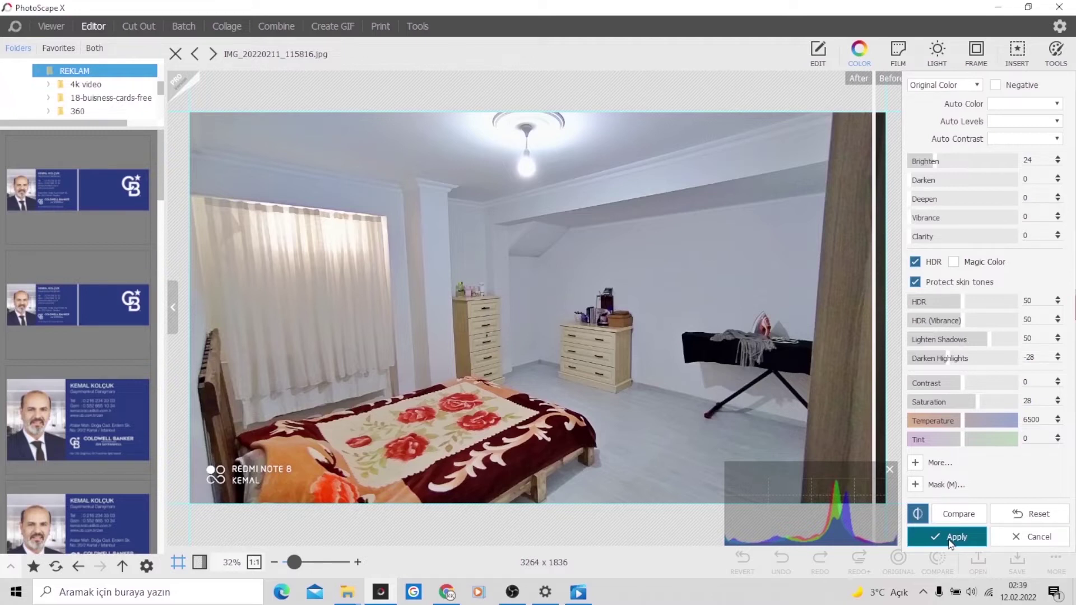
Step: Apply the edits and save the bedroom photo as a new JPG named 'yatak odası'
click(957, 539)
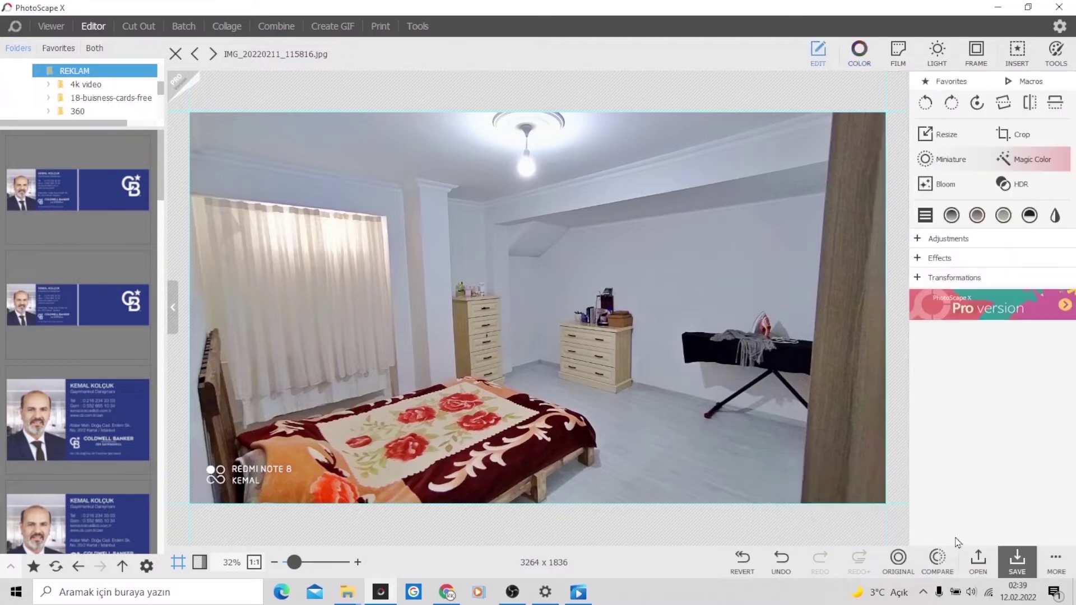
click(1017, 561)
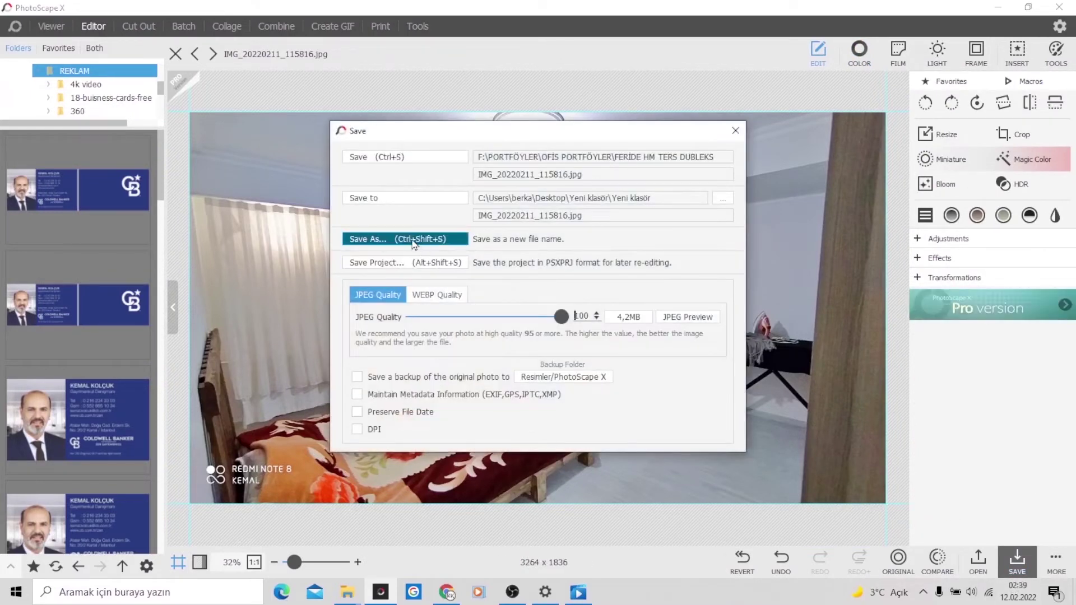
click(413, 241)
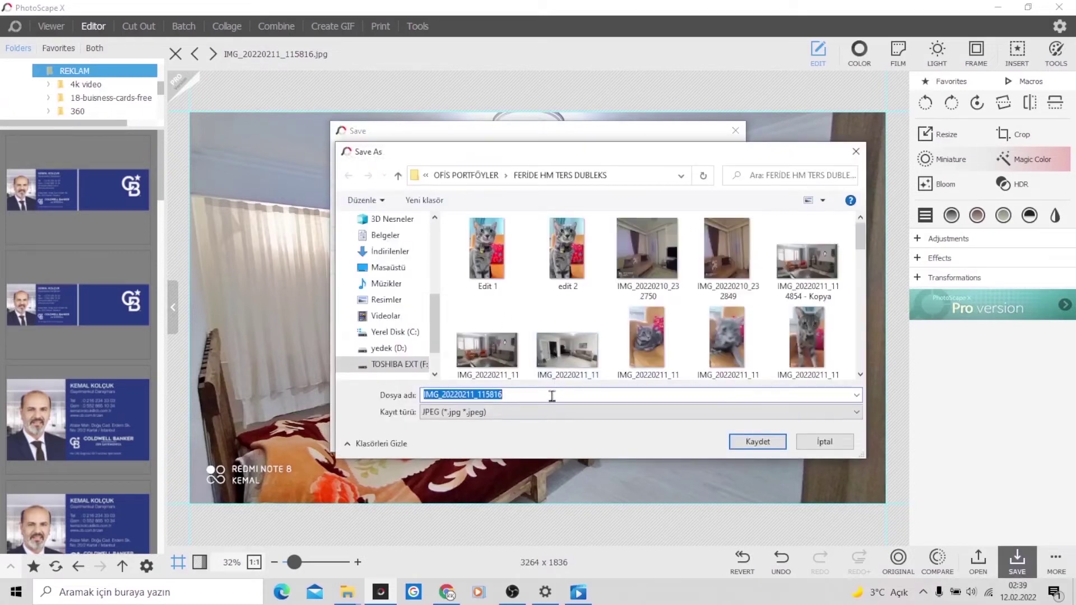
text(yatka)
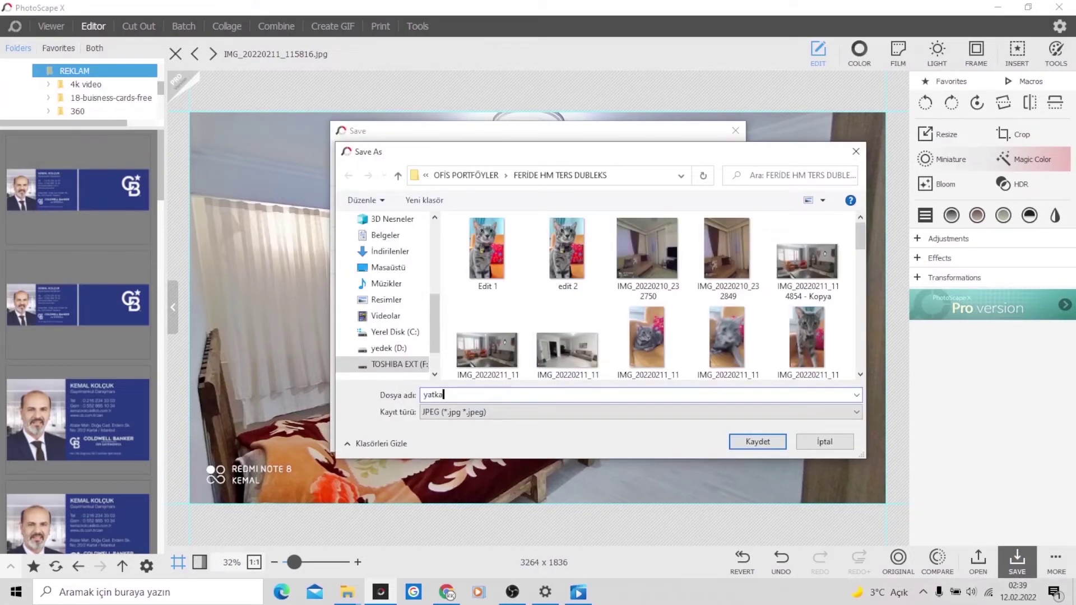
key(BackSpace)
key(BackSpace)
text(ak odası)
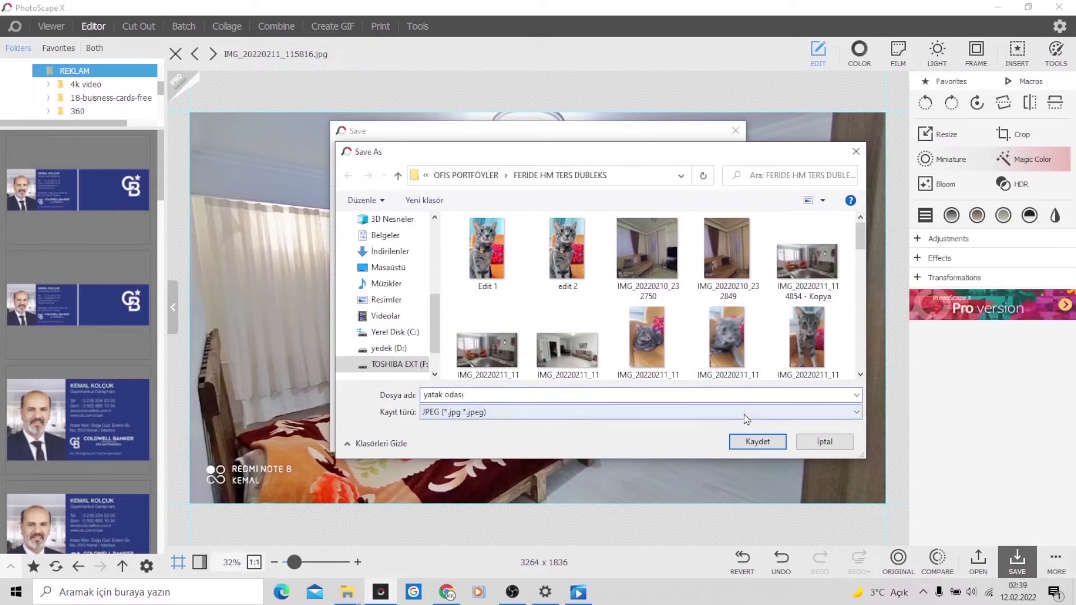
click(766, 443)
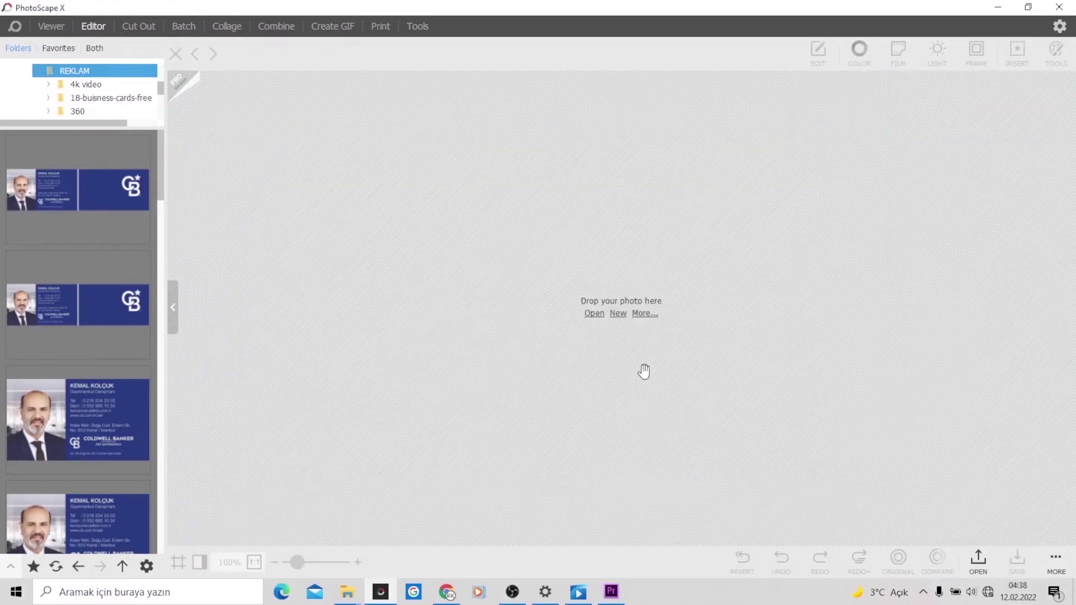
mouse_move(346, 591)
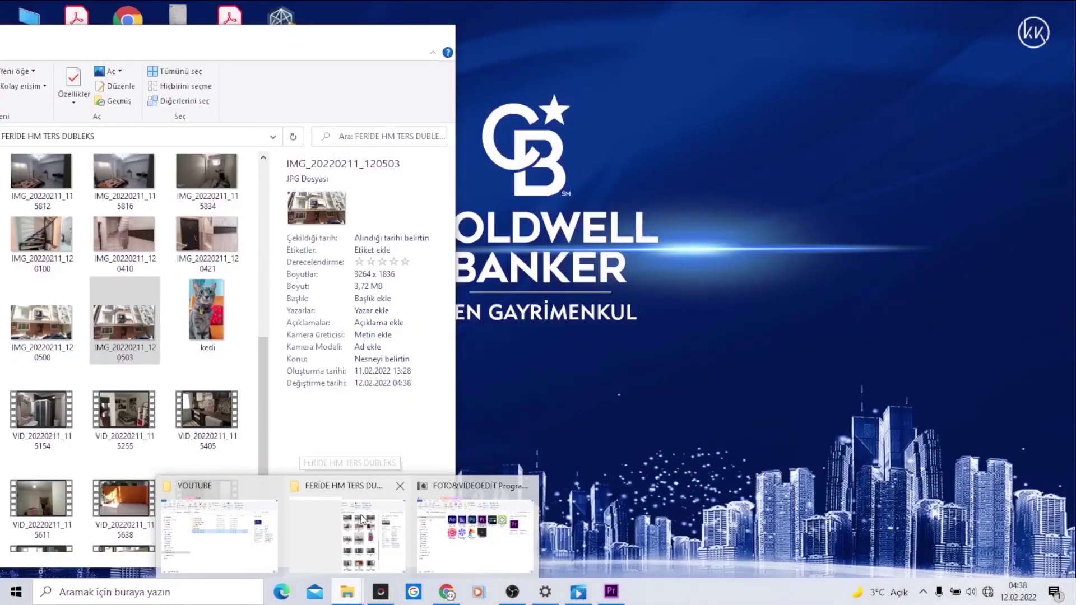
Step: Drag building photo IMG_20220211_120503 from the FERIDE HM TERS DUBLEKS folder into the editor
click(359, 521)
drag(125, 322, 653, 306)
click(380, 36)
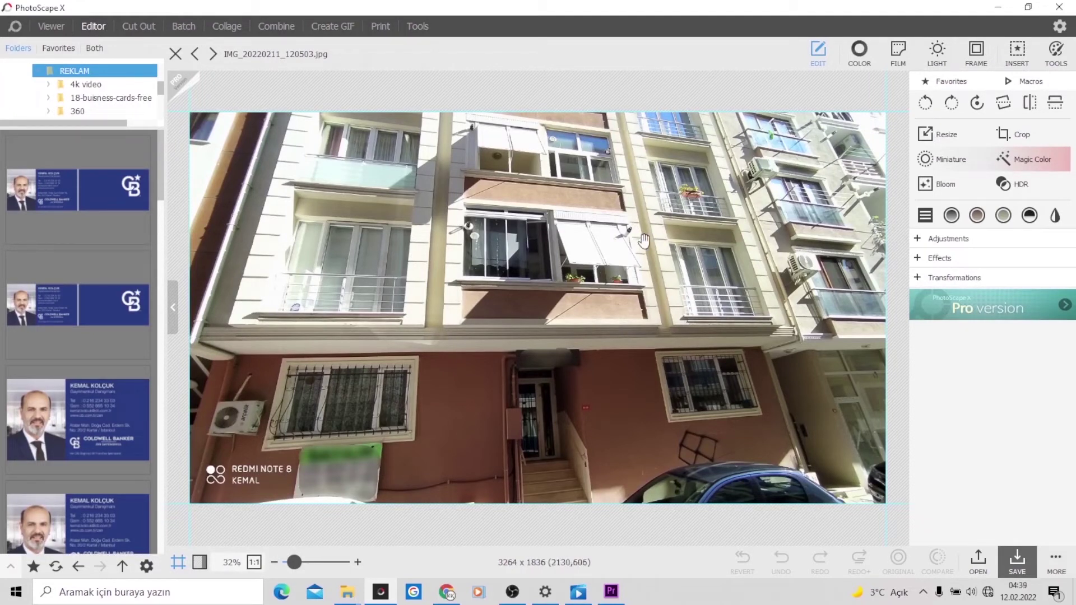
Step: Turn on HDR for the building photo with Brighten 19 and Darken 22
click(860, 52)
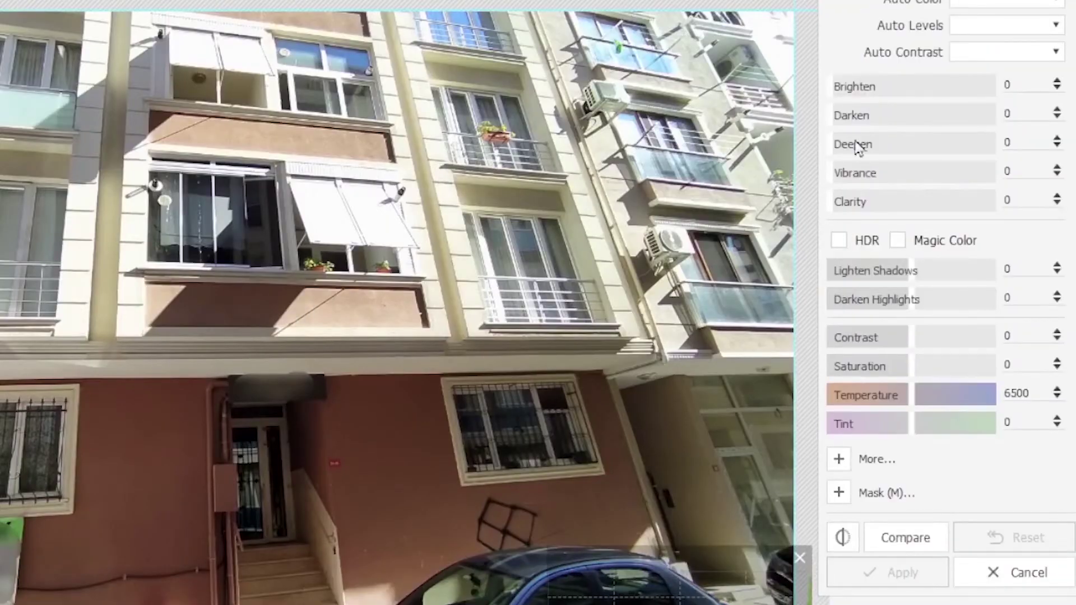
click(839, 240)
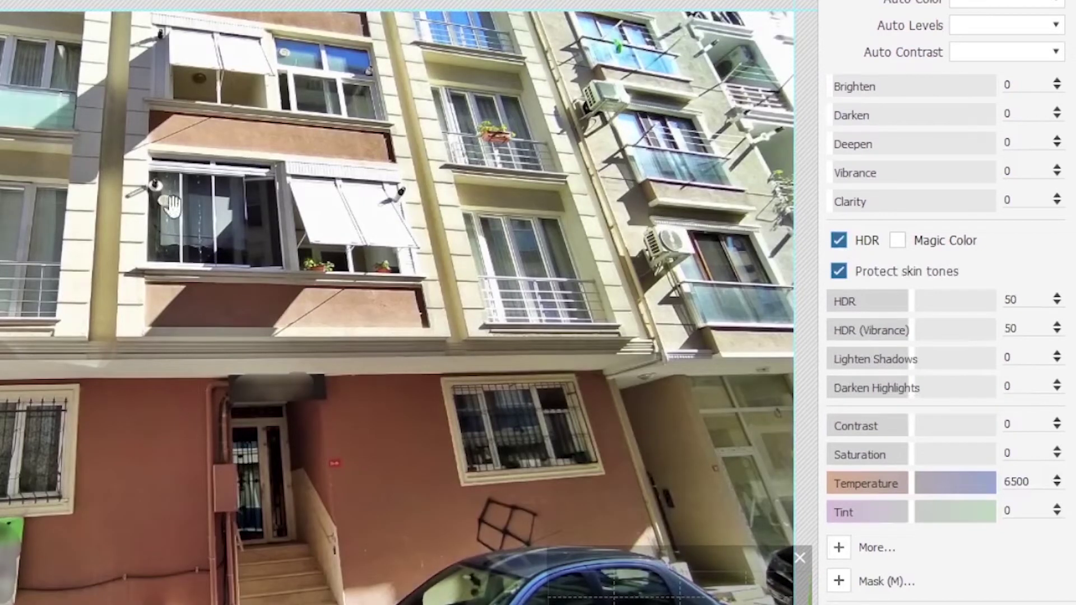
click(870, 89)
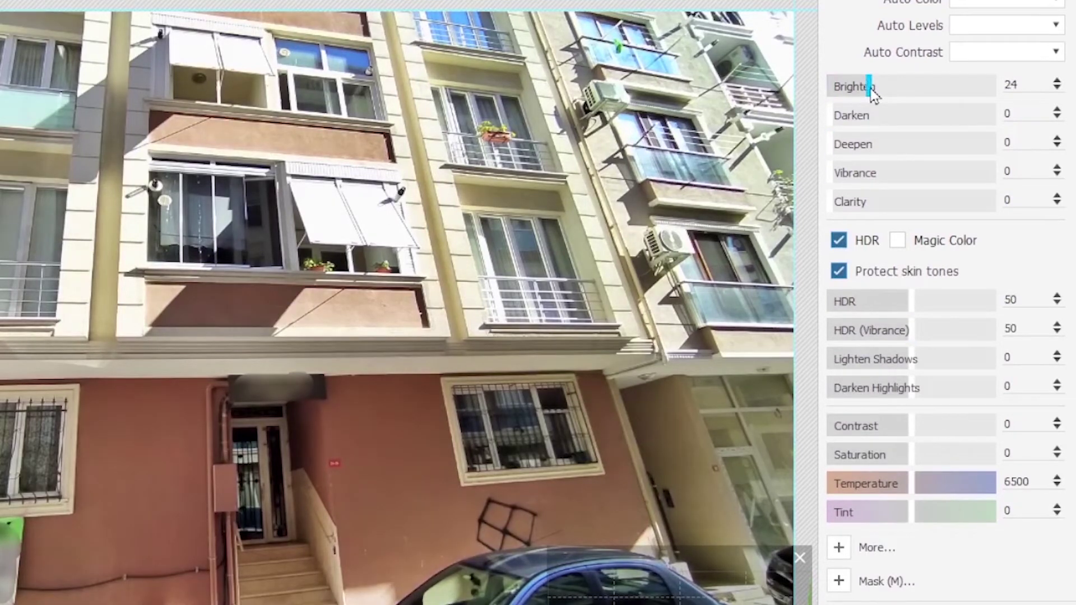
click(859, 87)
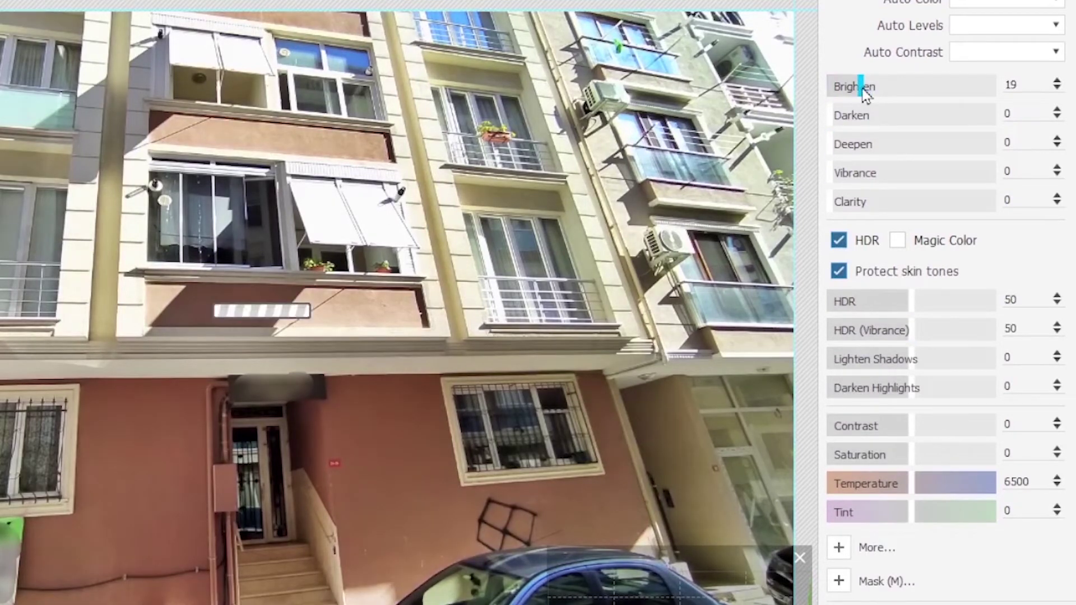
click(863, 116)
click(892, 117)
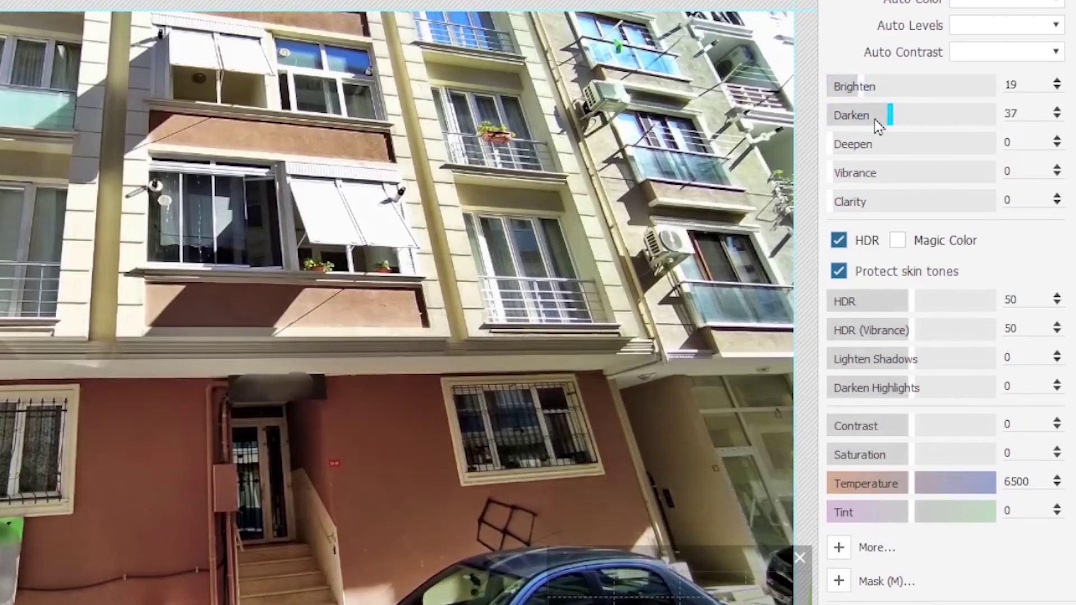
click(864, 116)
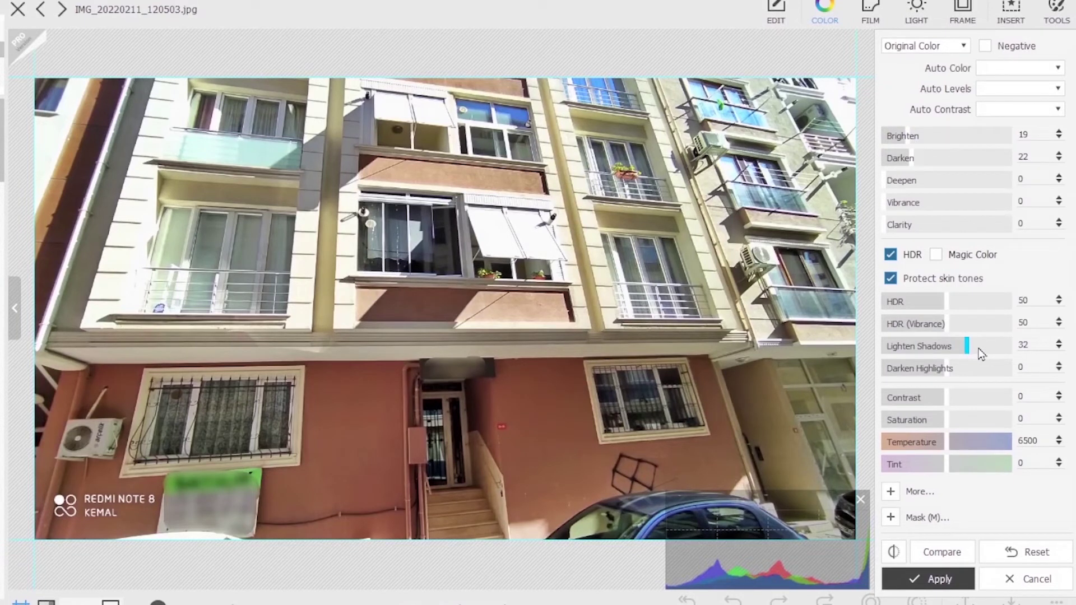
Step: Set Lighten Shadows 35, Darken Highlights 10 and Saturation 34
click(972, 352)
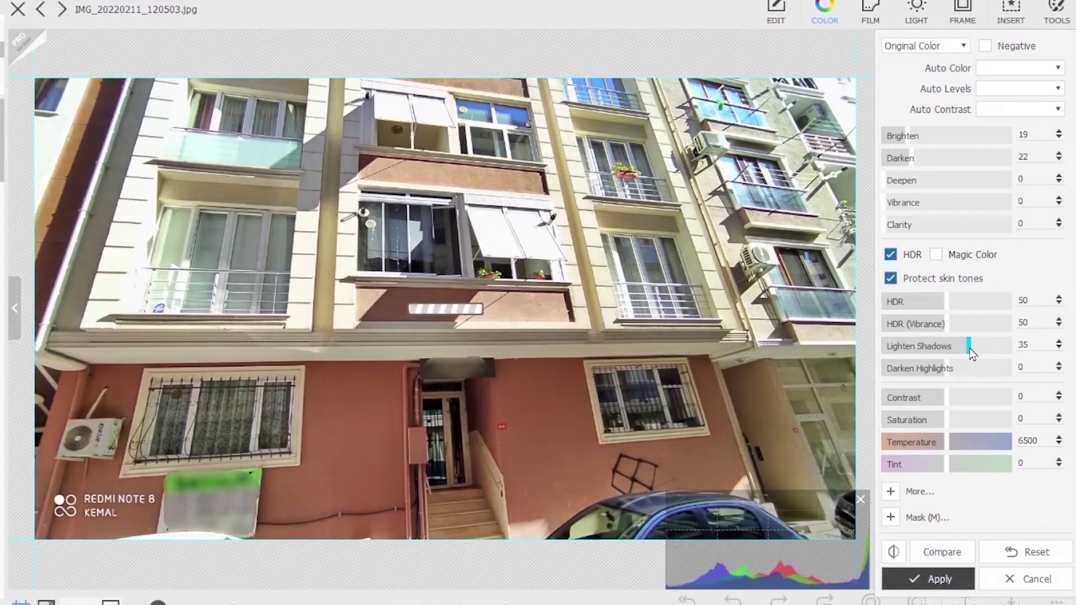
click(944, 368)
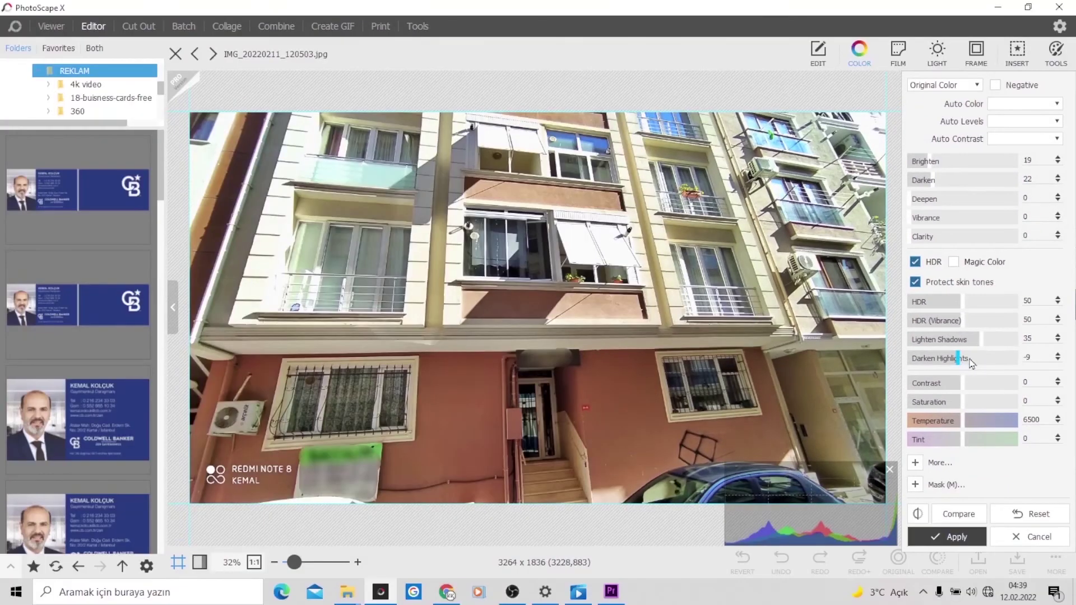
click(975, 358)
click(952, 359)
click(969, 359)
click(974, 402)
click(982, 402)
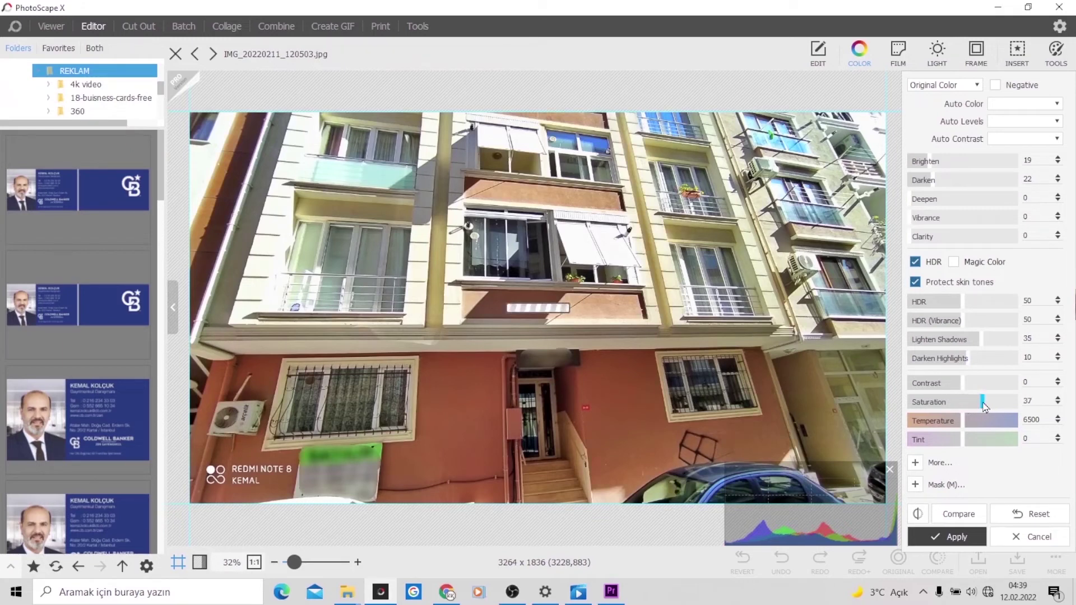
click(980, 404)
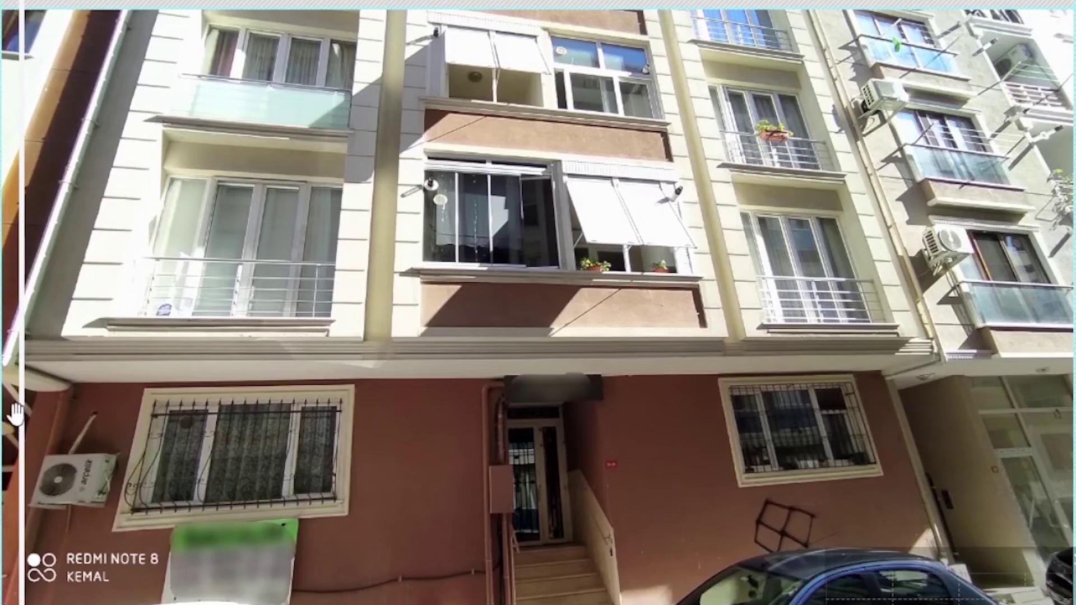
Step: Sweep the before/after divider across the building photo to compare it with the original
mouse_move(23, 409)
mouse_down()
mouse_move(232, 426)
mouse_move(570, 399)
mouse_move(1070, 396)
mouse_move(517, 411)
mouse_up()
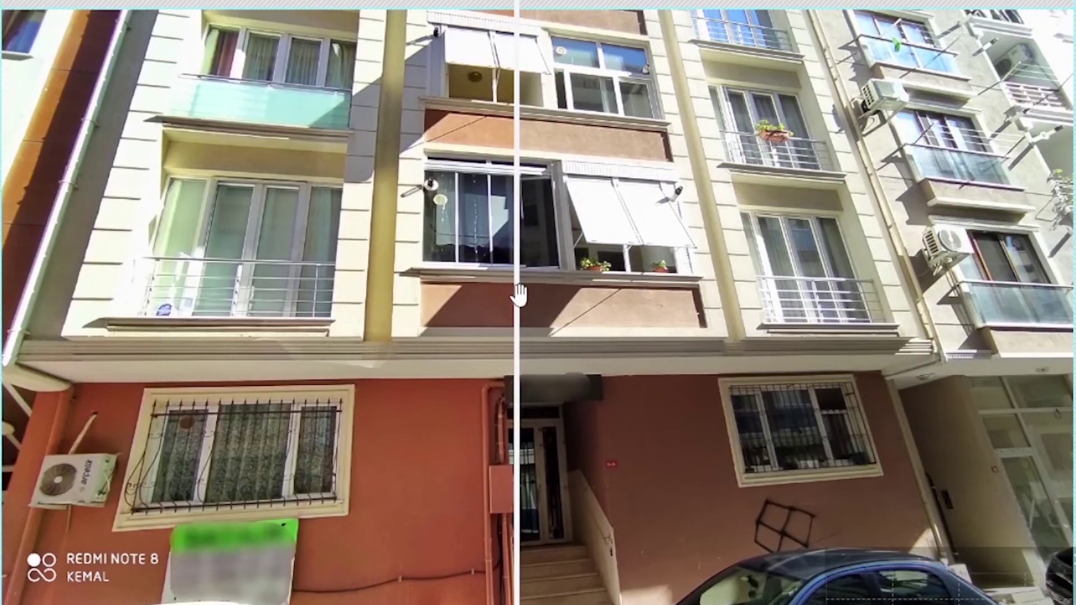
drag(517, 293, 954, 277)
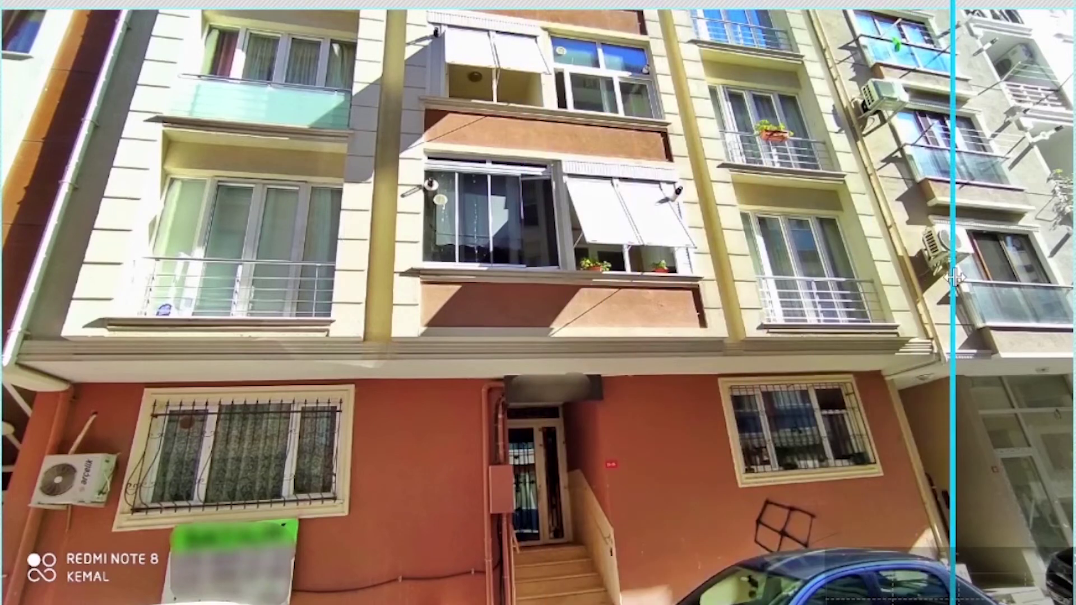
drag(955, 277, 21, 278)
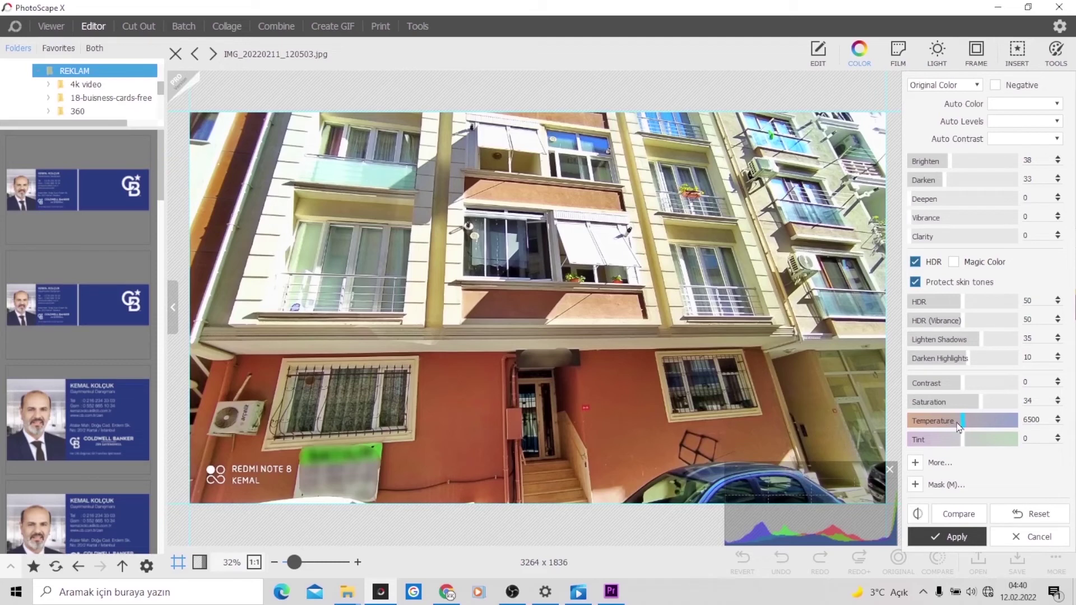
Step: Warm the building photo's temperature to 7942, compare before/after, and apply the colour adjustments
drag(963, 424, 941, 426)
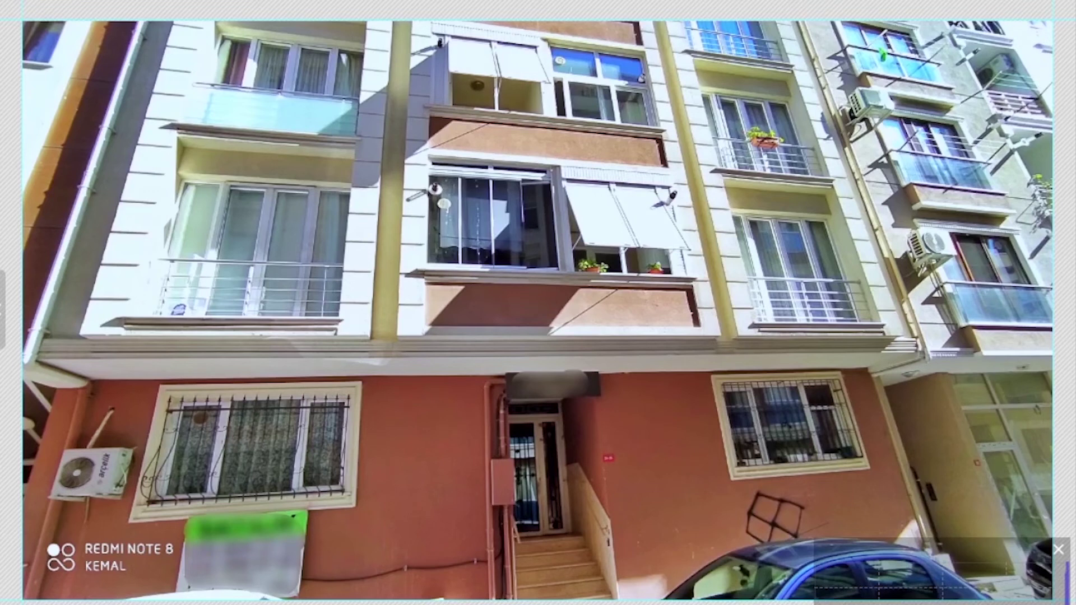
mouse_move(1029, 375)
mouse_down()
mouse_move(8, 383)
mouse_move(1064, 375)
mouse_move(12, 381)
mouse_move(1035, 381)
mouse_up()
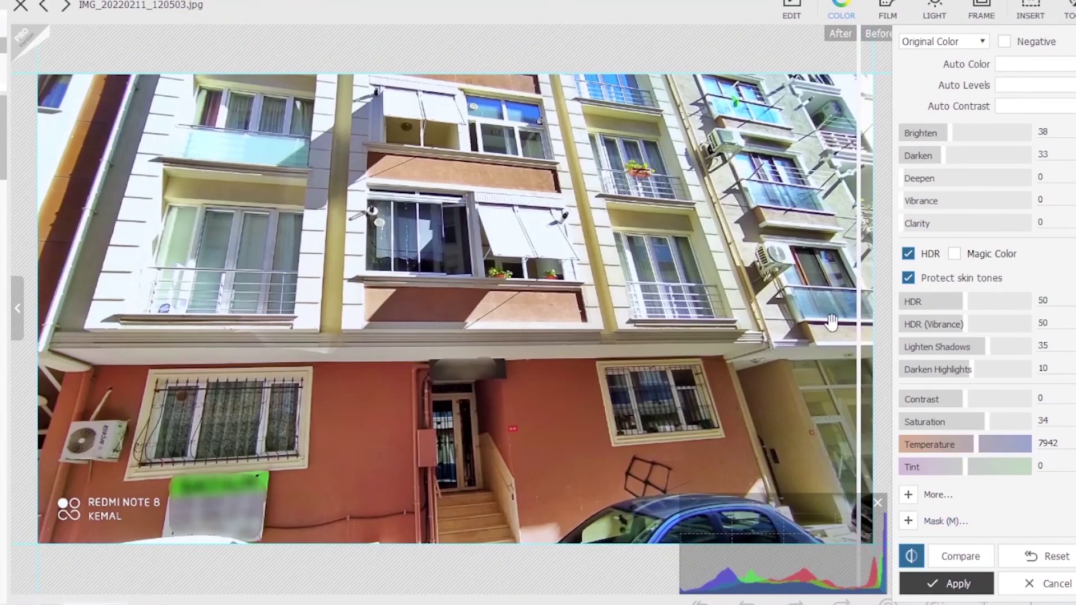
mouse_move(861, 320)
mouse_down()
mouse_move(53, 320)
mouse_move(857, 320)
mouse_move(53, 320)
mouse_move(480, 320)
mouse_move(469, 320)
mouse_up()
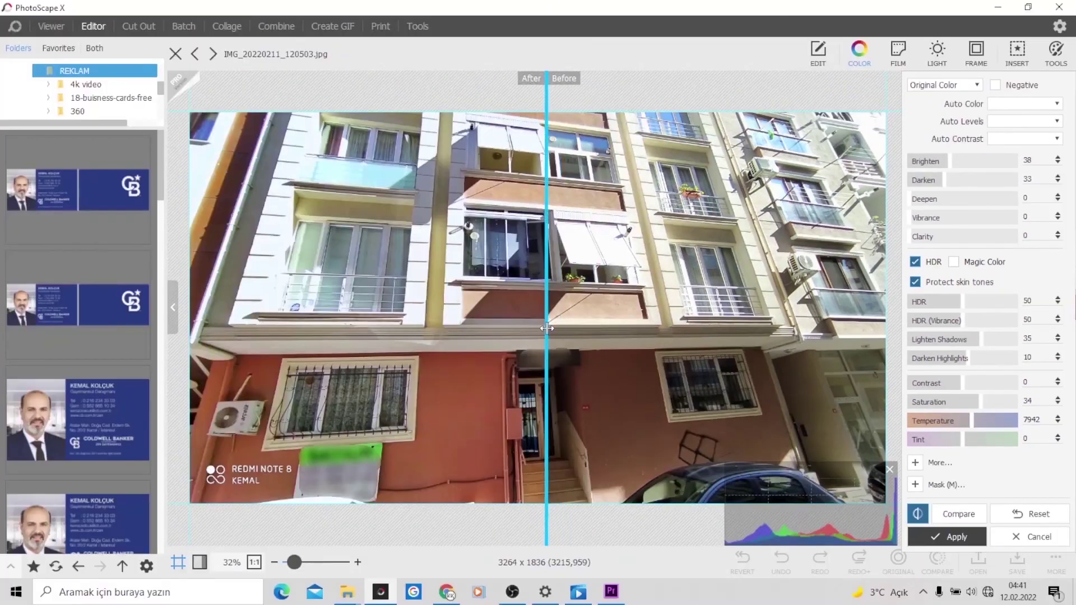
click(953, 540)
Step: Save the building photo with Save As under the new name DIŞ CEPHE.jpg
click(1007, 559)
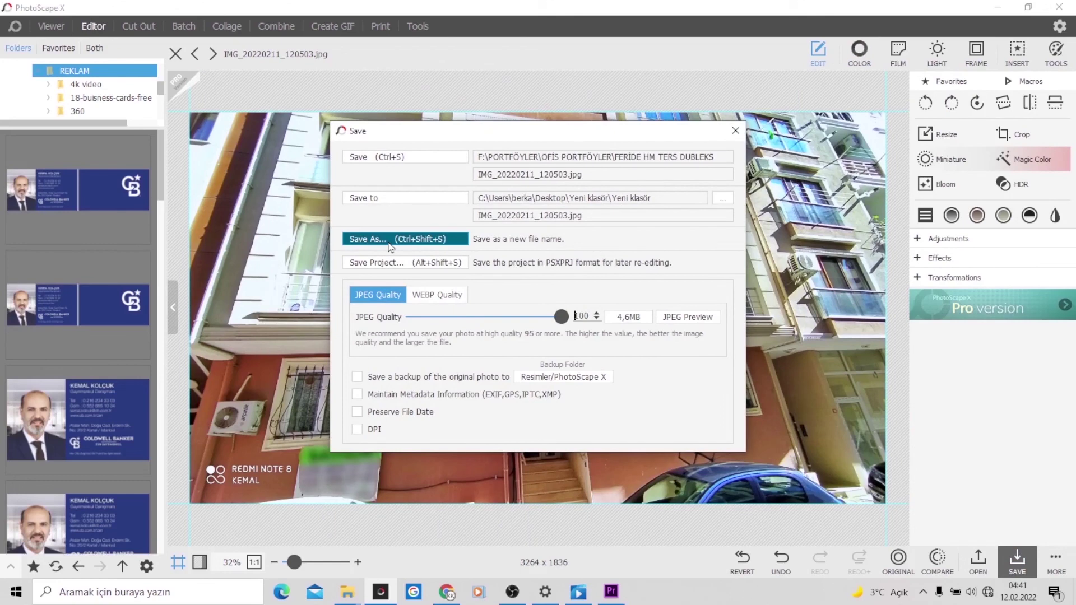
click(389, 245)
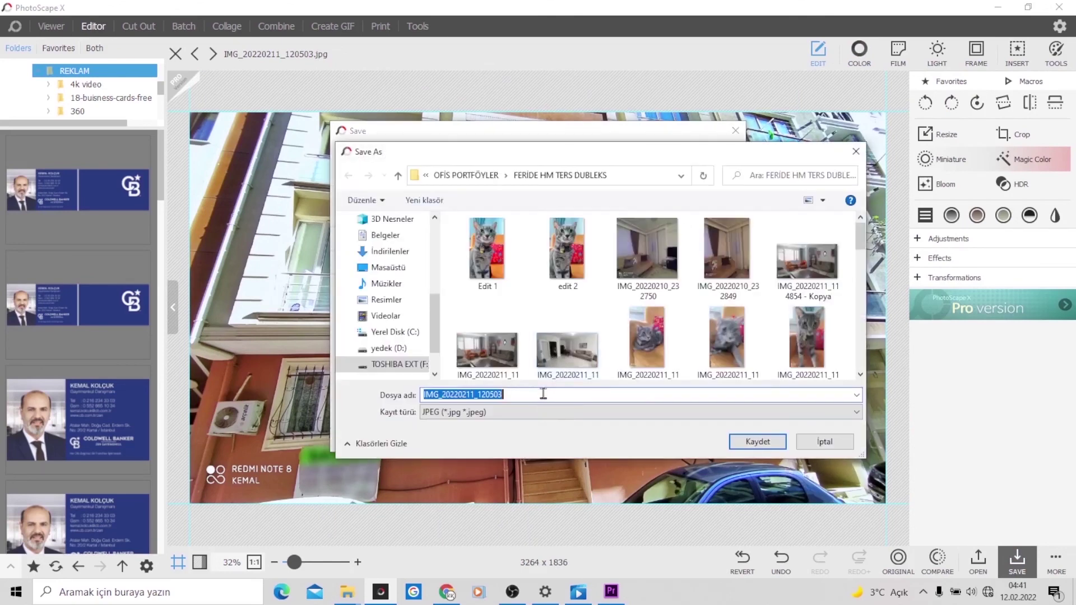
text(DIŞ CEPHE)
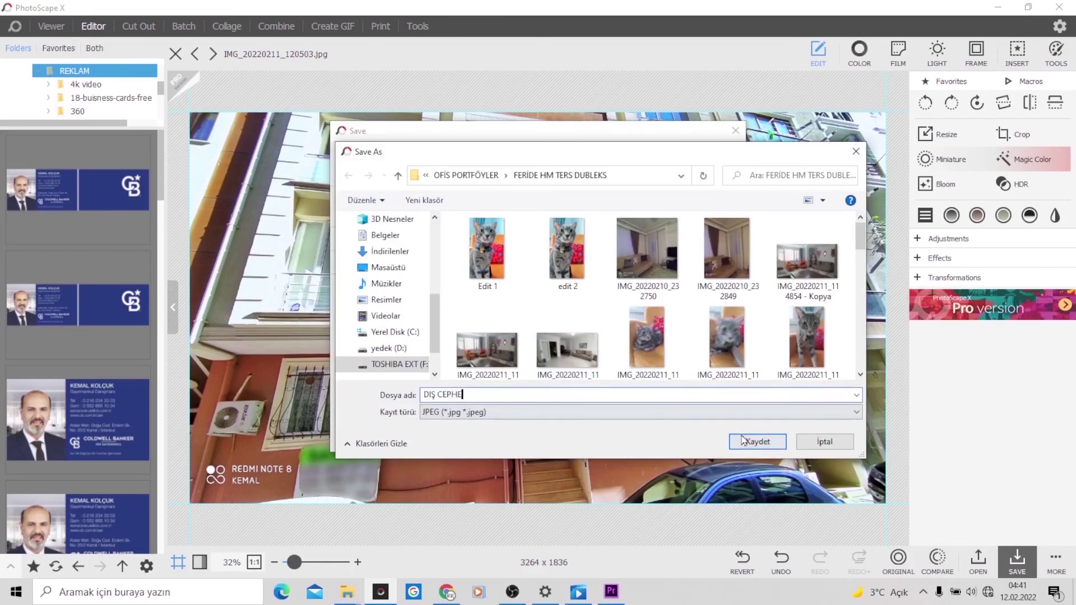
click(748, 442)
click(747, 439)
click(859, 51)
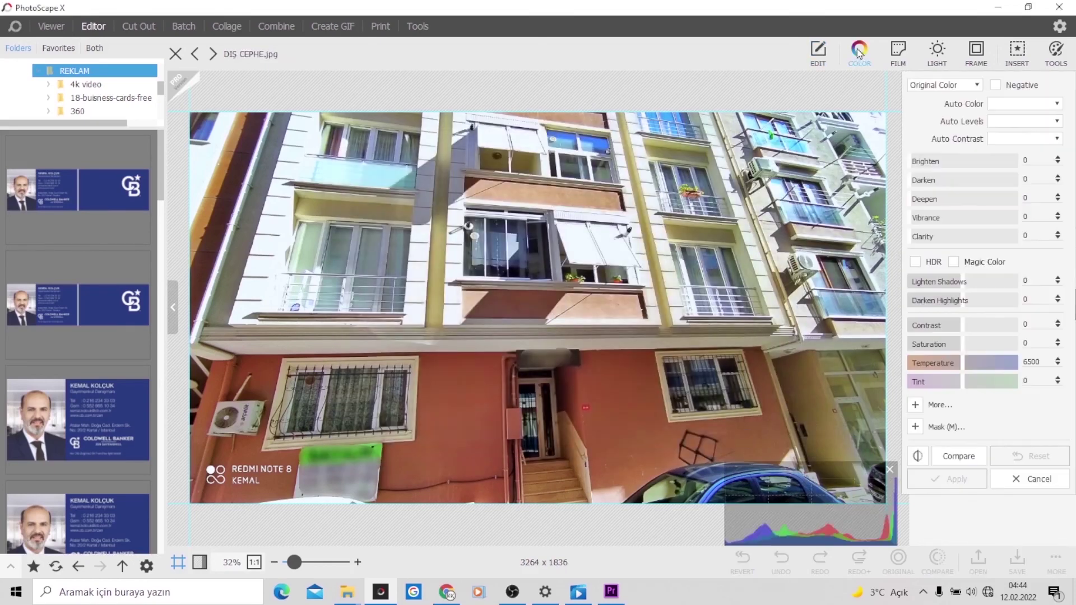